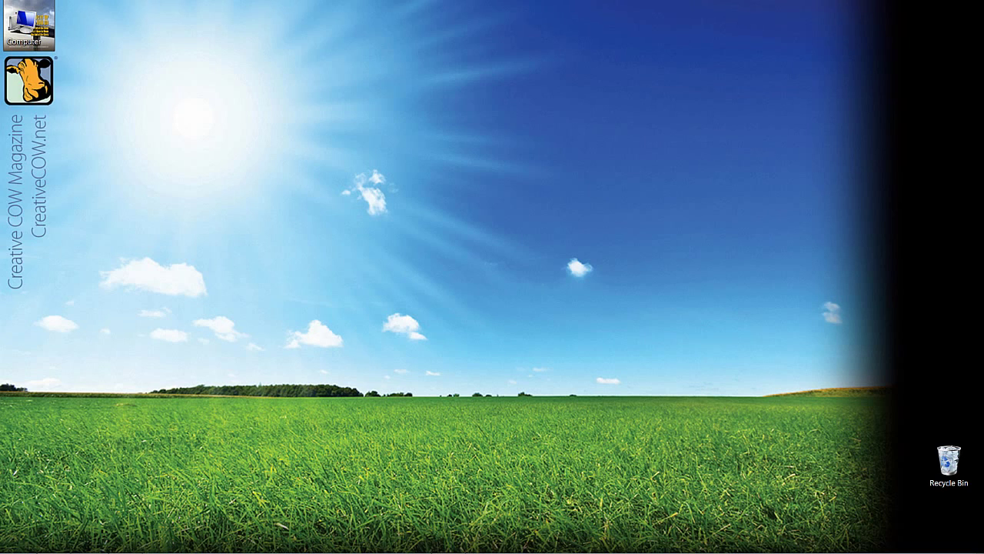
Switch to Photoshop and start a new document with the Film & Video preset, size HDV/HDTV 720p/29.97.
{"action": "key", "text": "alt+Tab"}
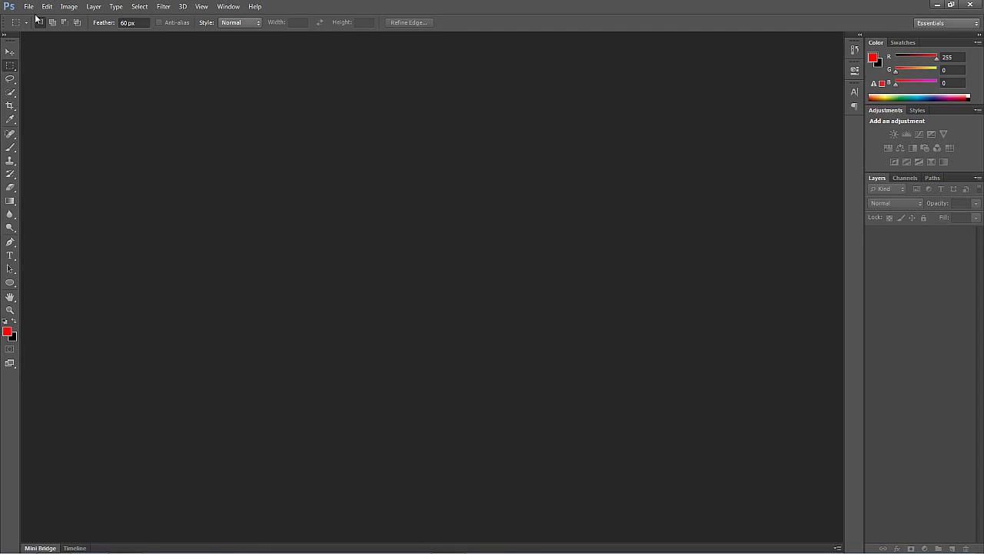
{"action": "left_click", "coordinate": [27, 7]}
{"action": "left_click", "coordinate": [31, 19]}
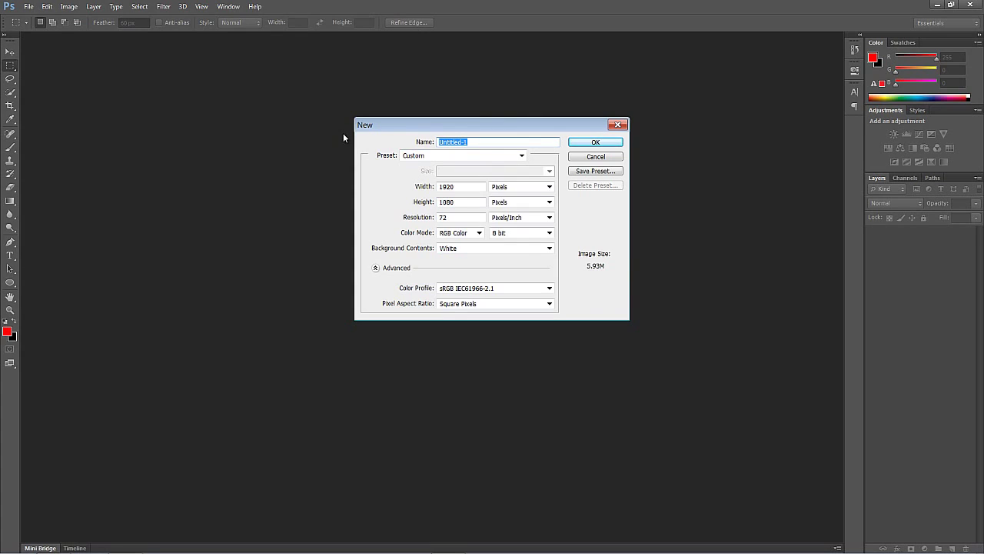
{"action": "left_click", "coordinate": [498, 156]}
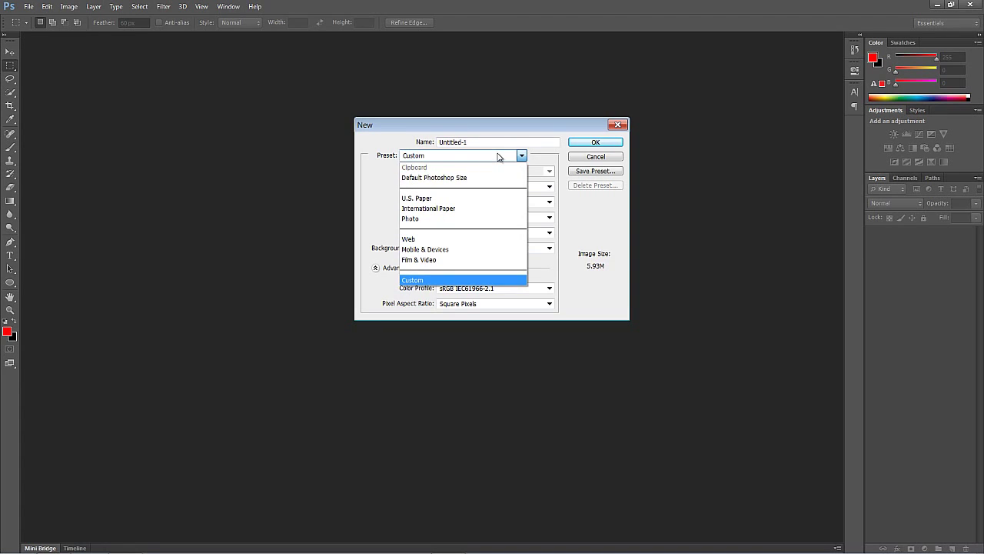
{"action": "left_click", "coordinate": [439, 260]}
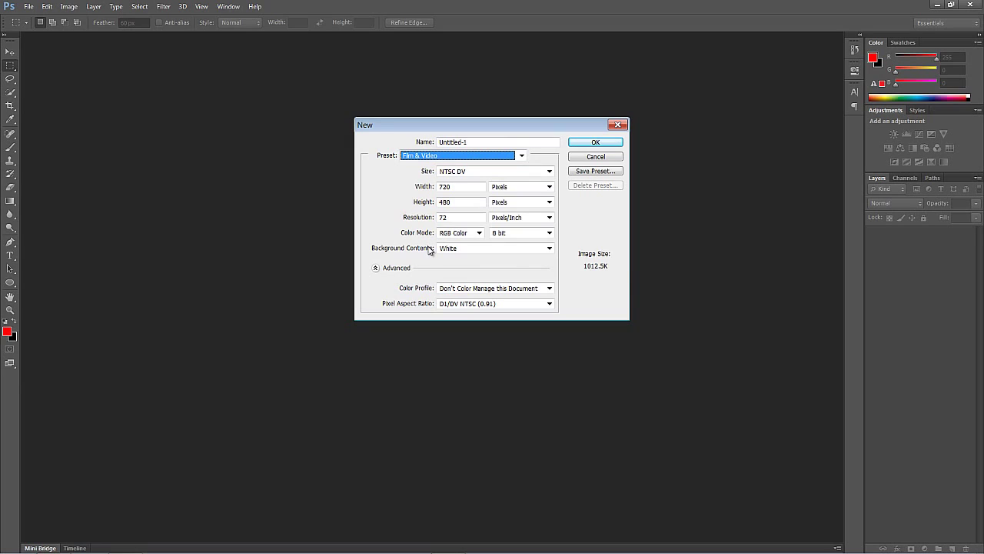
{"action": "left_click", "coordinate": [498, 172]}
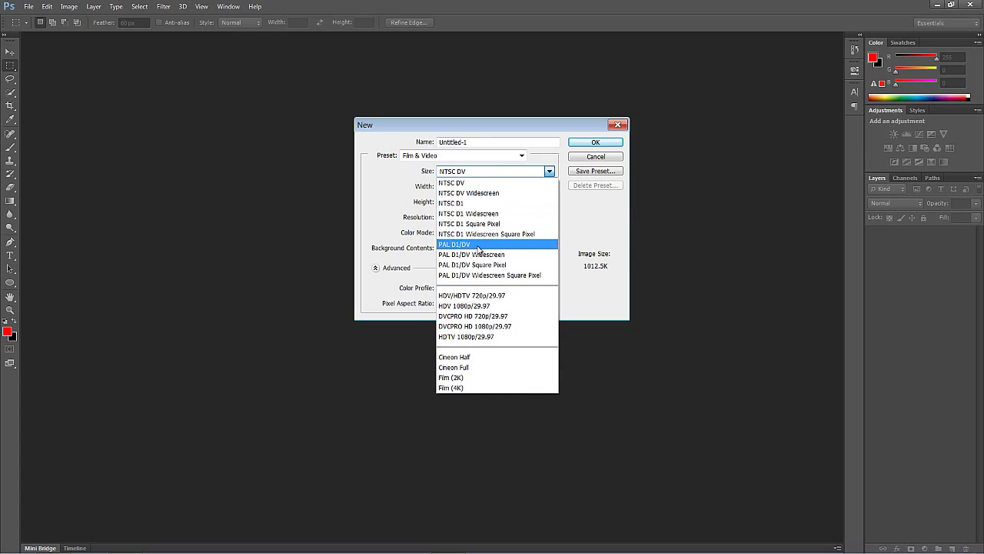
{"action": "left_click", "coordinate": [514, 317]}
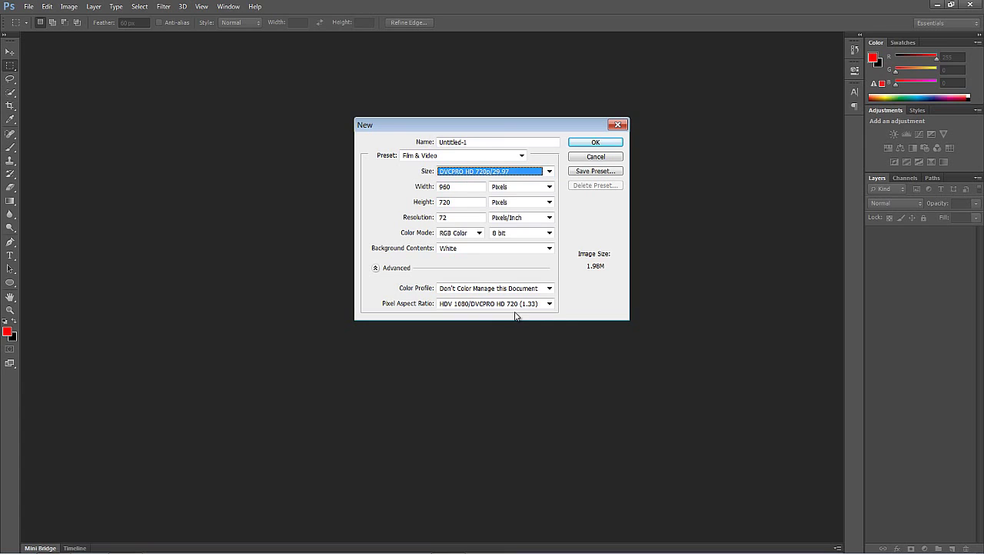
{"action": "left_click", "coordinate": [515, 173]}
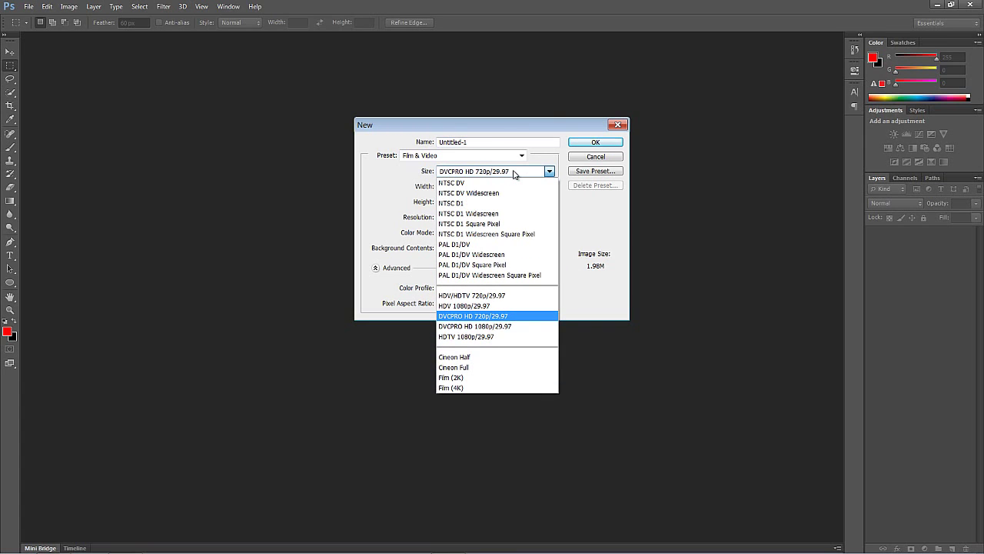
{"action": "left_click", "coordinate": [486, 296]}
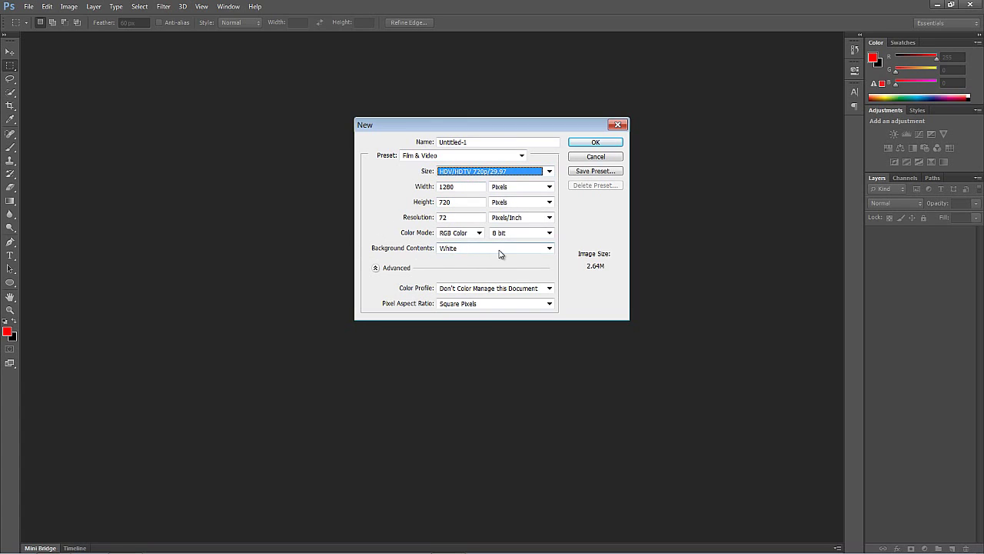
Set the background contents to Transparent and create the document.
{"action": "left_click", "coordinate": [542, 250]}
{"action": "left_click", "coordinate": [529, 280]}
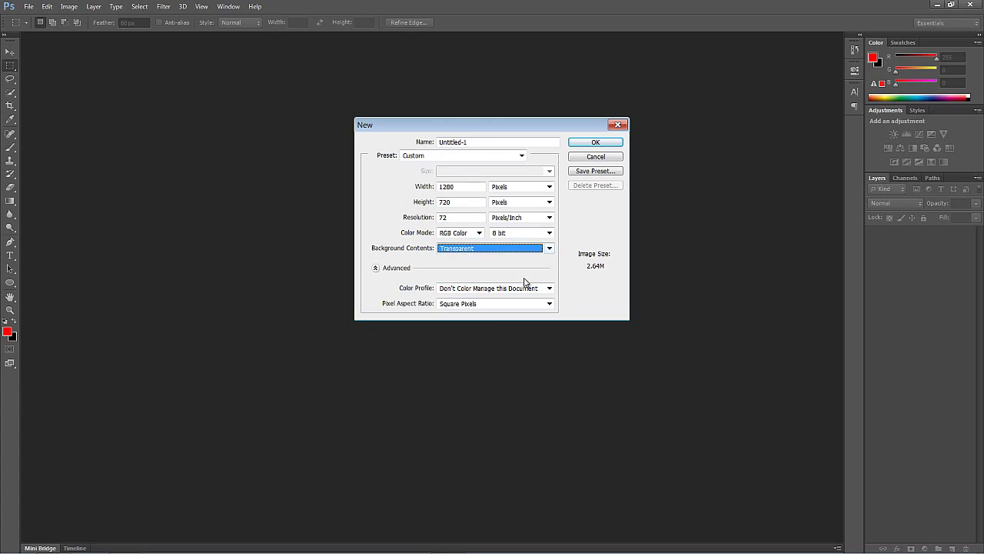
{"action": "left_click", "coordinate": [603, 146]}
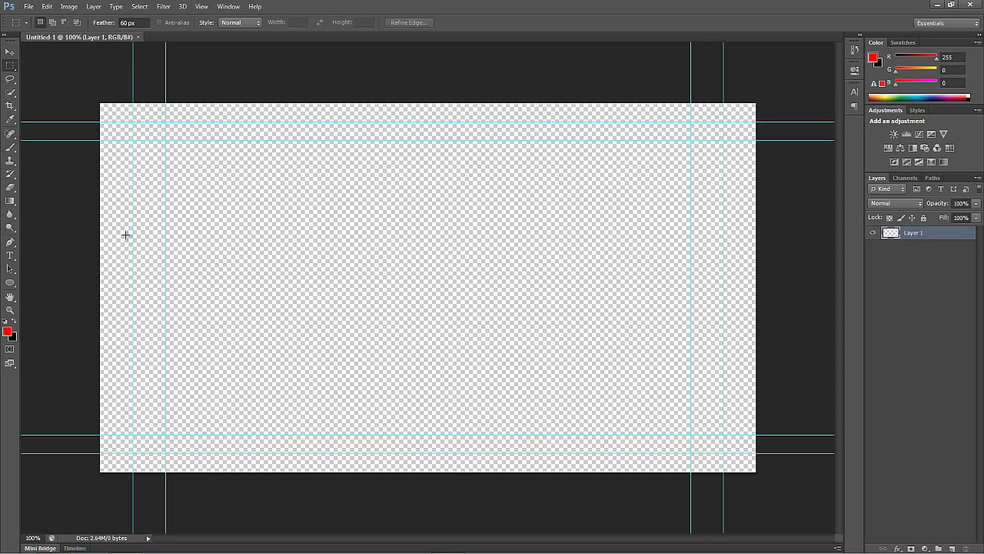
Set the marquee feather to 0 px and select a wide, thin rectangle across the lower half of the canvas.
{"action": "left_click_drag", "start_coordinate": [191, 282], "coordinate": [743, 352]}
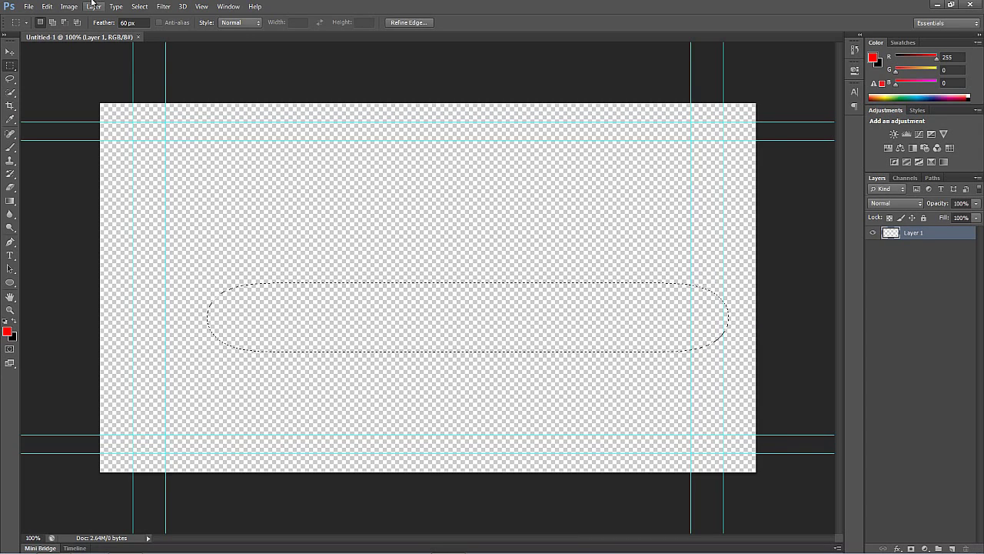
{"action": "left_click", "coordinate": [127, 22]}
{"action": "type", "text": "0"}
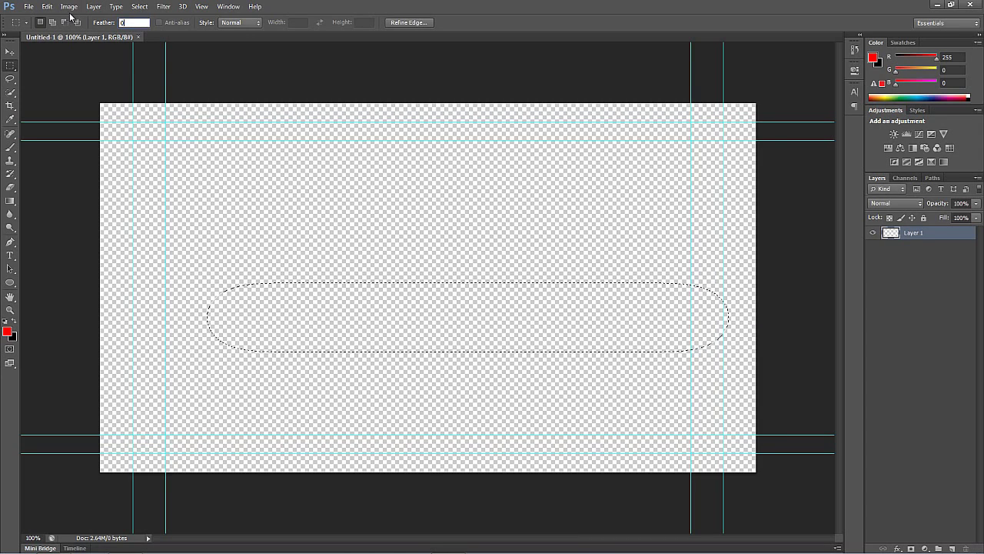
{"action": "left_click", "coordinate": [279, 332]}
{"action": "left_click", "coordinate": [279, 332]}
{"action": "left_click_drag", "start_coordinate": [175, 317], "coordinate": [734, 377]}
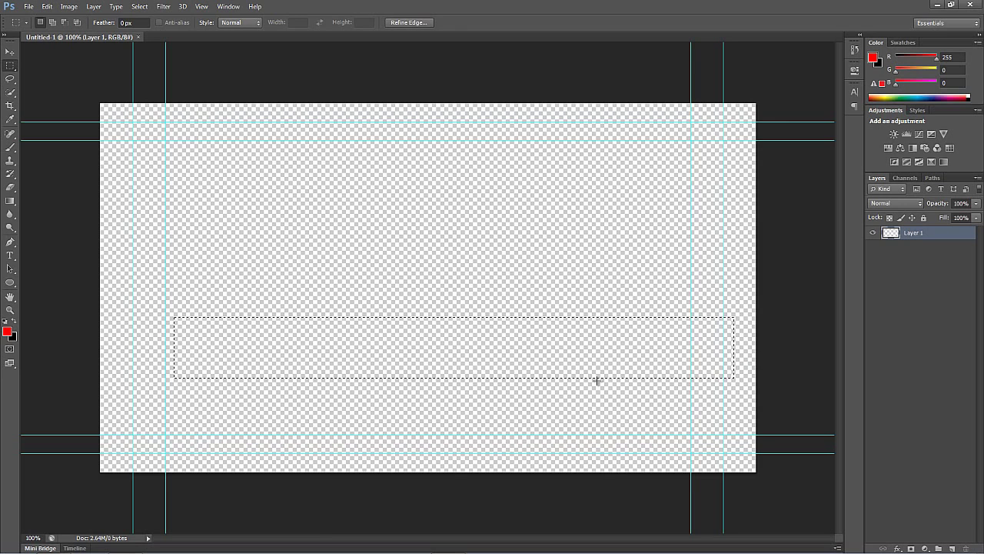
Fill the selection with the red foreground color at 100% opacity and move the bar to the canvas's lower-left edge.
{"action": "key", "text": "i"}
{"action": "key", "text": "shift+F5"}
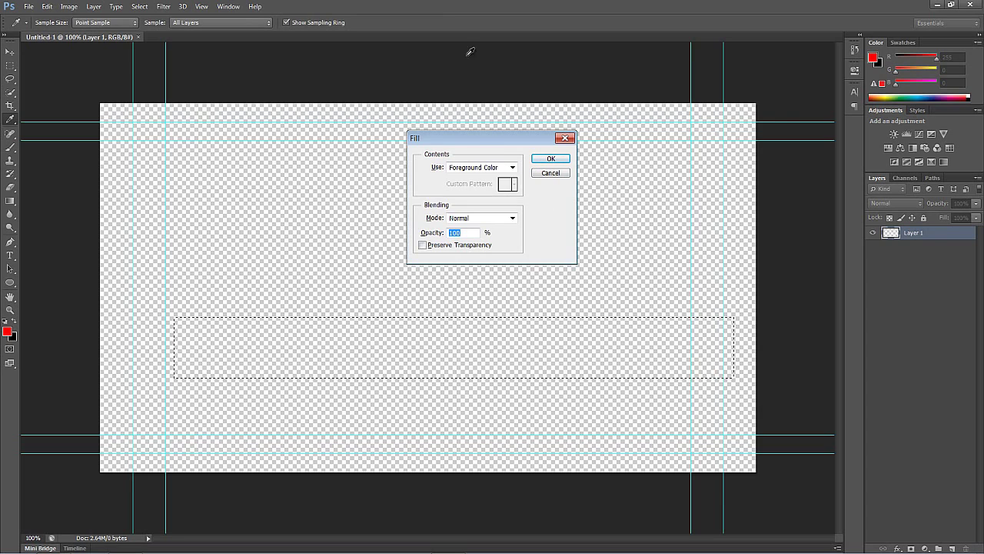
{"action": "left_click", "coordinate": [546, 160]}
{"action": "key", "text": "m"}
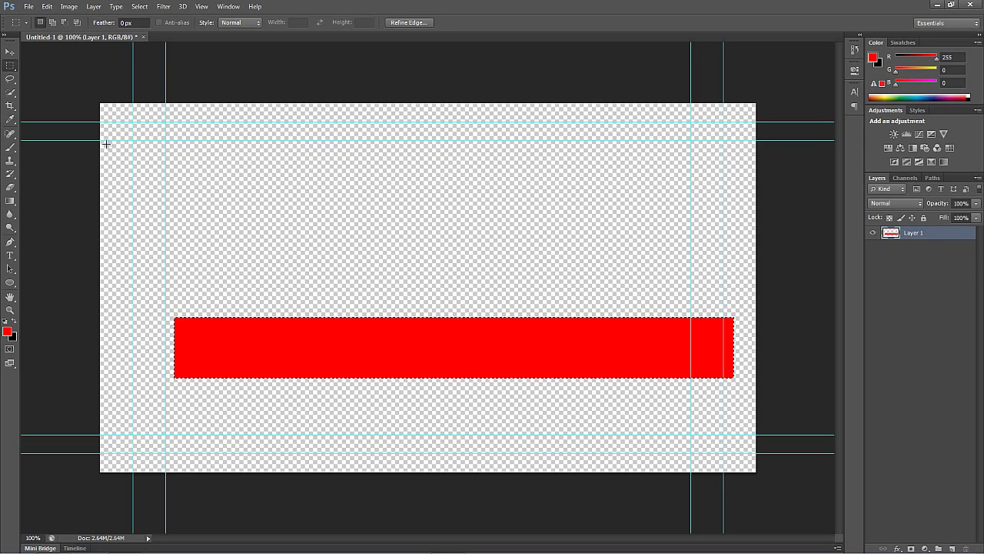
{"action": "left_click", "coordinate": [10, 52]}
{"action": "left_click_drag", "start_coordinate": [573, 354], "coordinate": [376, 414]}
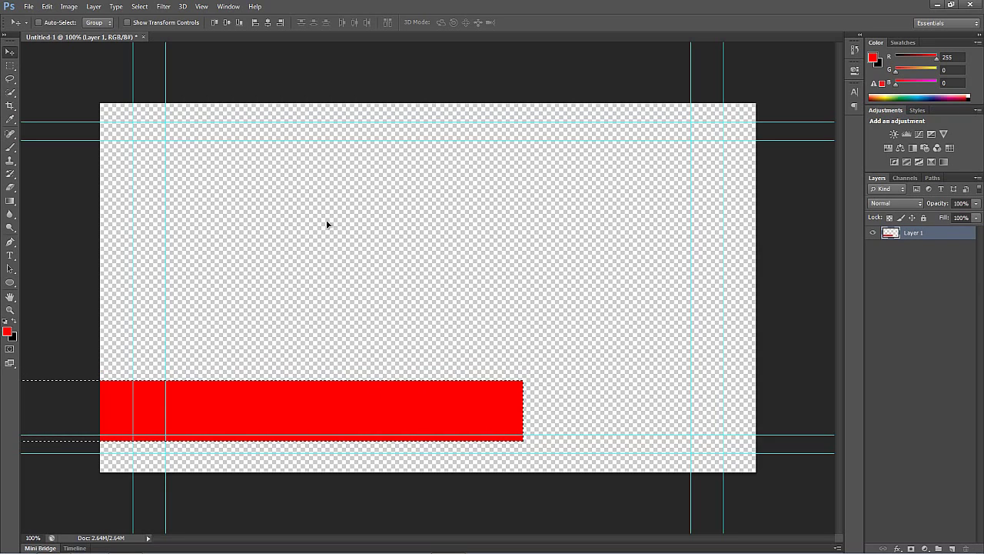
Add a text line with the presenter's full name in the empty area above the red bar.
{"action": "left_click", "coordinate": [10, 255]}
{"action": "left_click", "coordinate": [273, 236]}
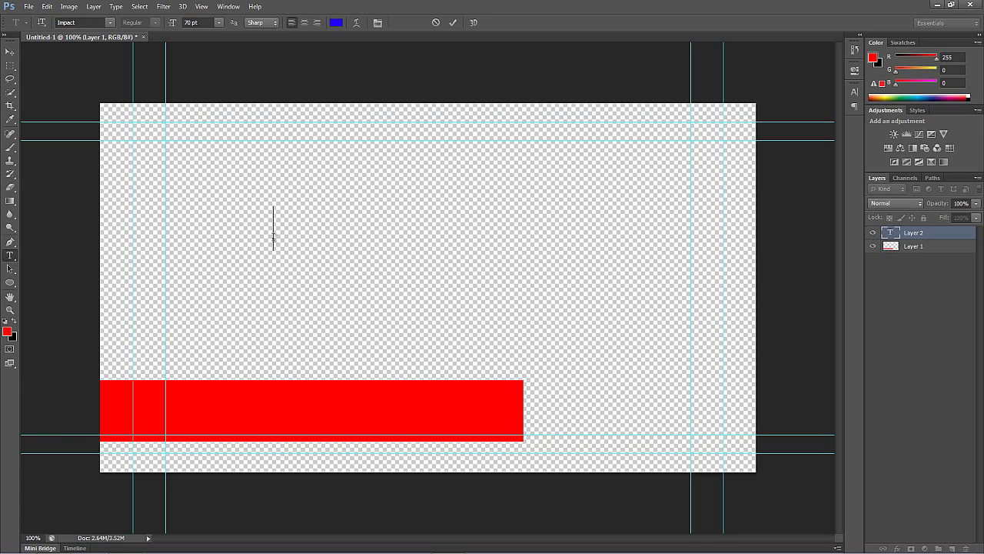
{"action": "type", "text": "Kevin P McAuliffe"}
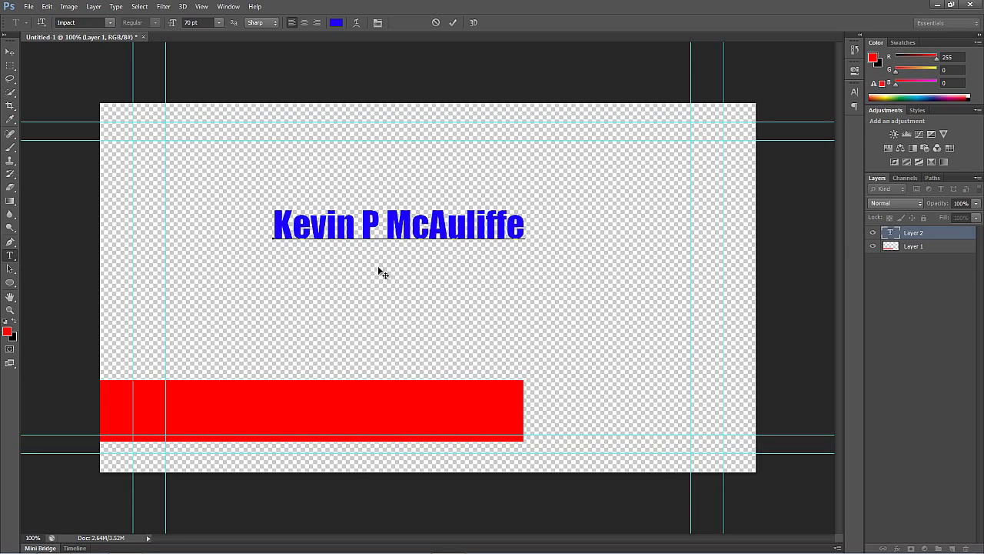
{"action": "left_click", "coordinate": [9, 52]}
Duplicate the name text layer as "Creative Cow Leader" and copy that layer name for reuse.
{"action": "right_click", "coordinate": [951, 237]}
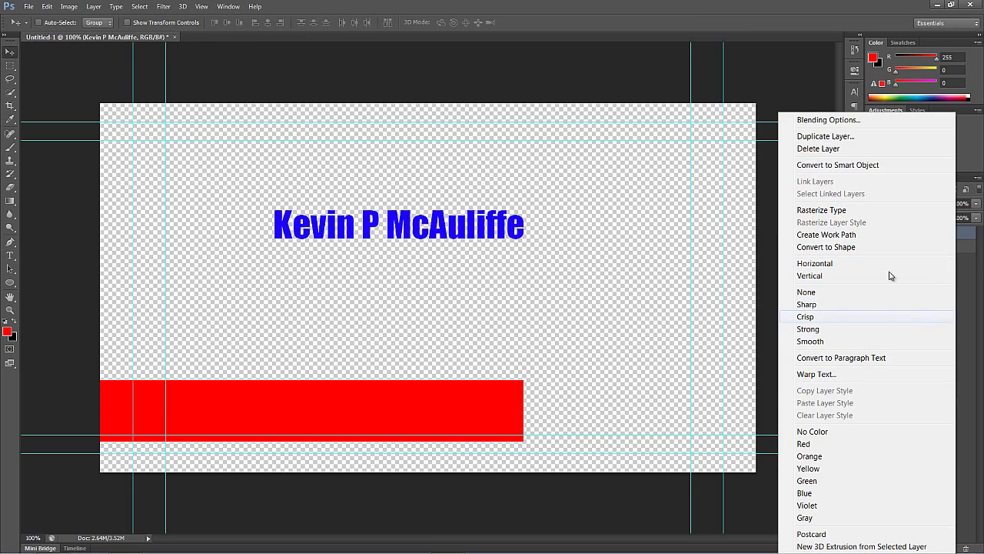
{"action": "left_click", "coordinate": [813, 138]}
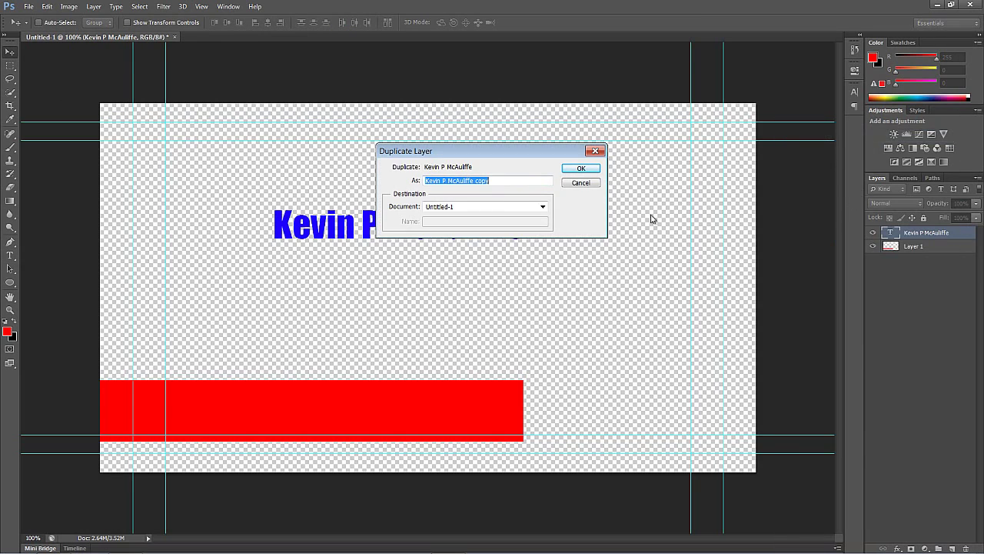
{"action": "type", "text": "Creativ"}
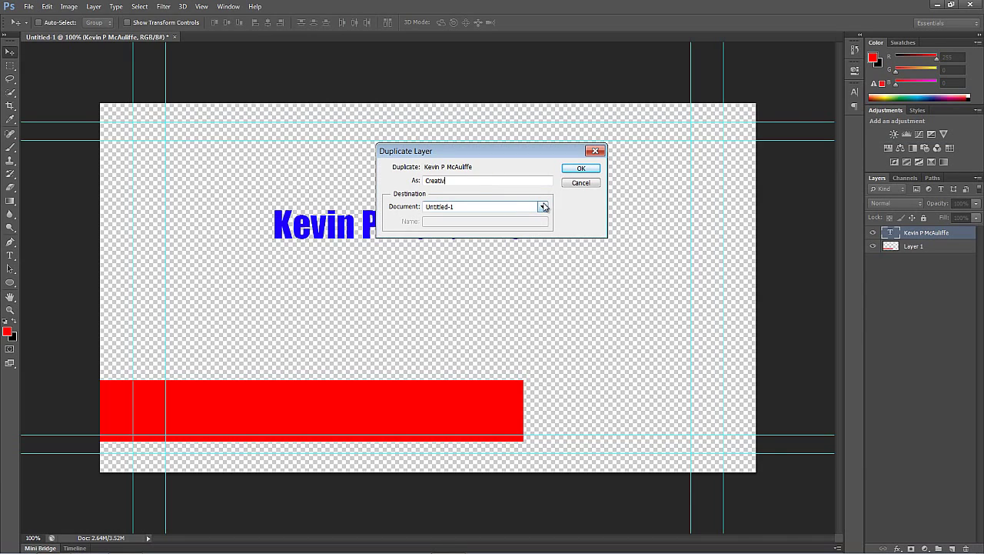
{"action": "type", "text": "e Cow Leader"}
{"action": "left_click_drag", "start_coordinate": [509, 182], "coordinate": [340, 180]}
{"action": "key", "text": "ctrl+c"}
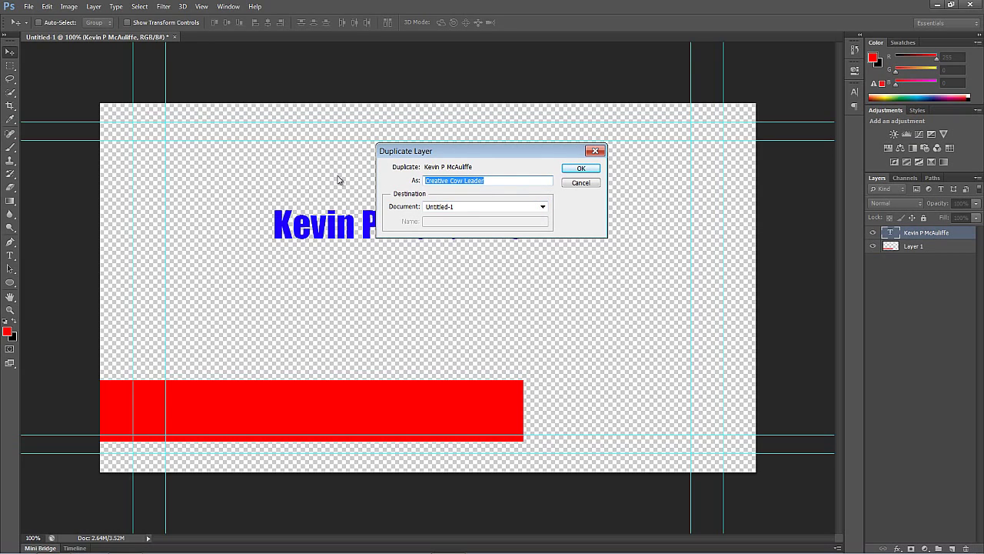
{"action": "left_click", "coordinate": [580, 168]}
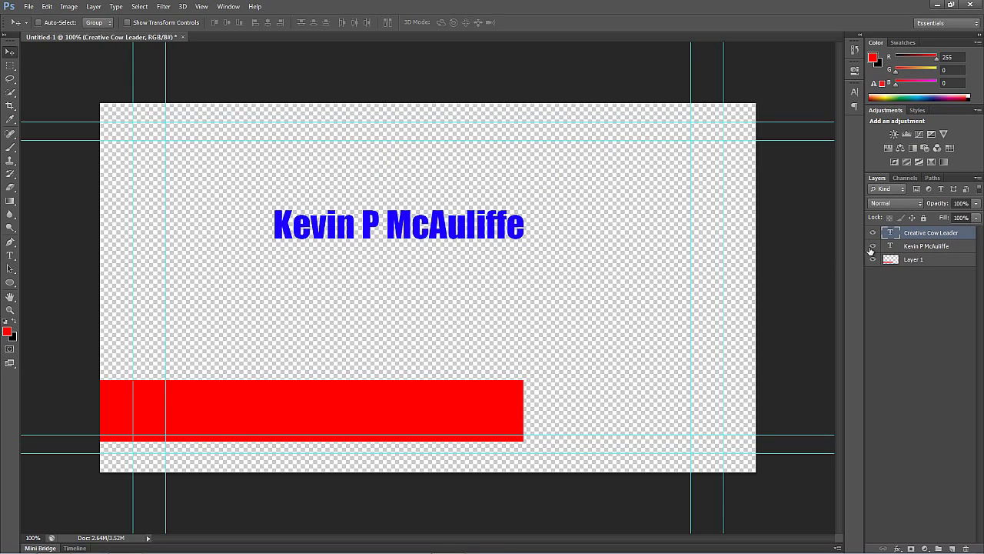
Hide the original name layer and replace the duplicate's text with "Creative Cow Leader".
{"action": "left_click", "coordinate": [874, 246]}
{"action": "left_click", "coordinate": [10, 255]}
{"action": "left_click", "coordinate": [407, 230]}
{"action": "type", "text": "a"}
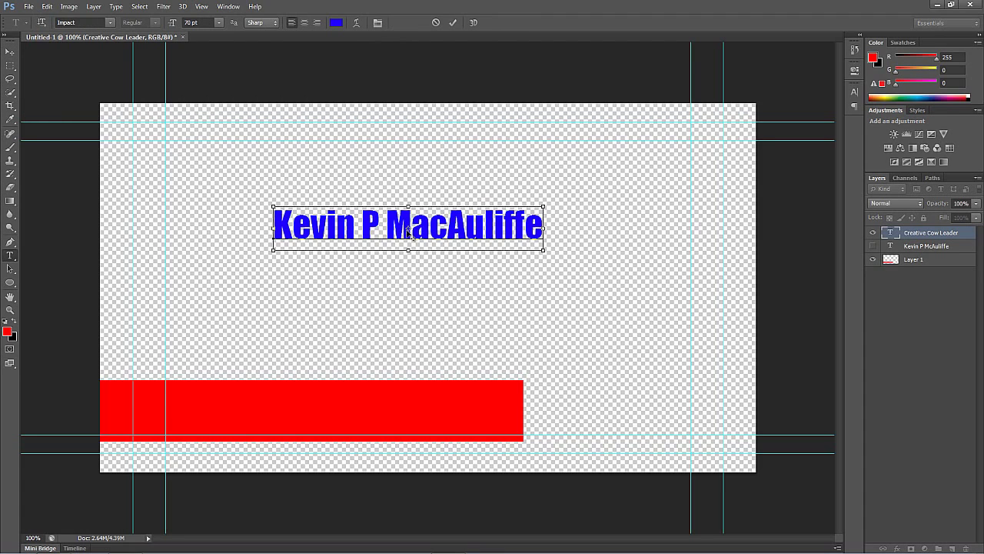
{"action": "key", "text": "ctrl+a"}
{"action": "key", "text": "ctrl+v"}
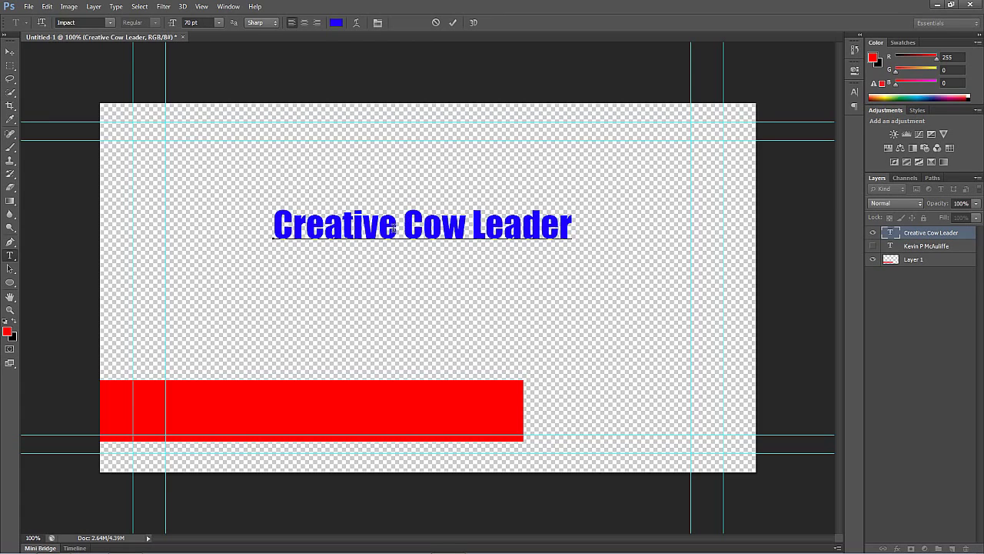
Show the name layer again and move the "Creative Cow Leader" text directly beneath the name.
{"action": "left_click", "coordinate": [873, 246]}
{"action": "left_click", "coordinate": [12, 51]}
{"action": "left_click_drag", "start_coordinate": [361, 229], "coordinate": [361, 264]}
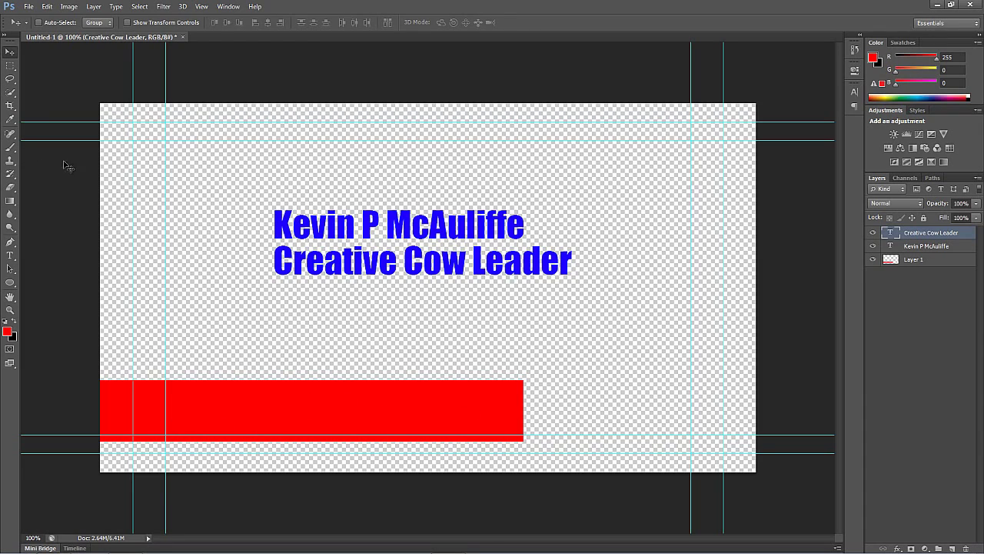
Set the font size of the presenter's name text to 50 pt.
{"action": "left_click", "coordinate": [10, 254]}
{"action": "triple_click", "coordinate": [338, 232]}
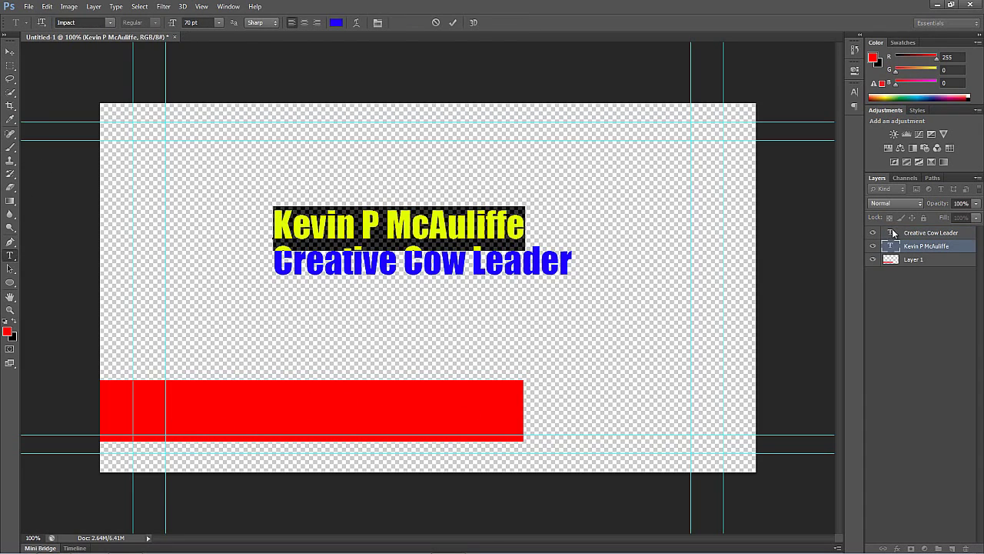
{"action": "double_click", "coordinate": [185, 23]}
{"action": "type", "text": "50"}
{"action": "key", "text": "Return"}
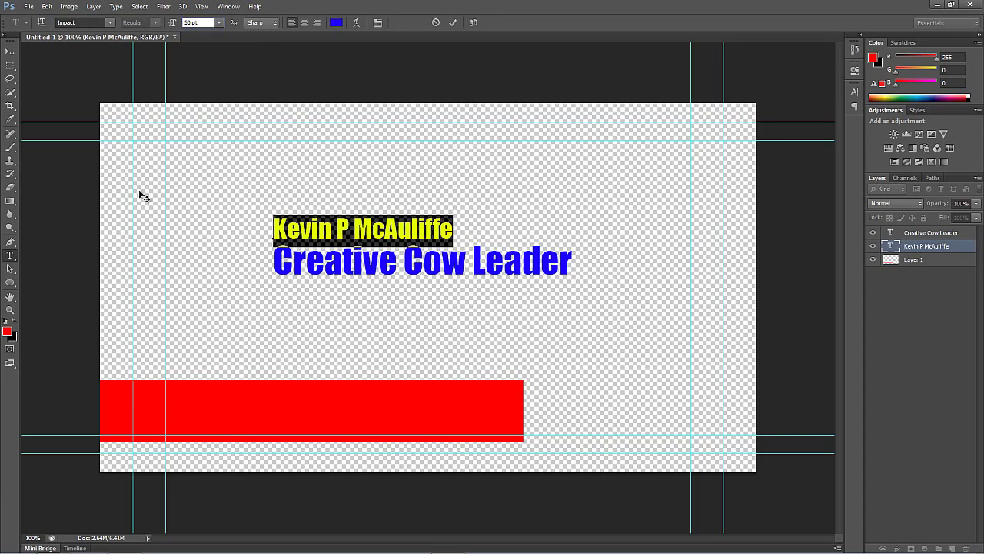
{"action": "left_click", "coordinate": [10, 51]}
Set the font size of the "Creative Cow Leader" text to 50 pt.
{"action": "left_click", "coordinate": [10, 256]}
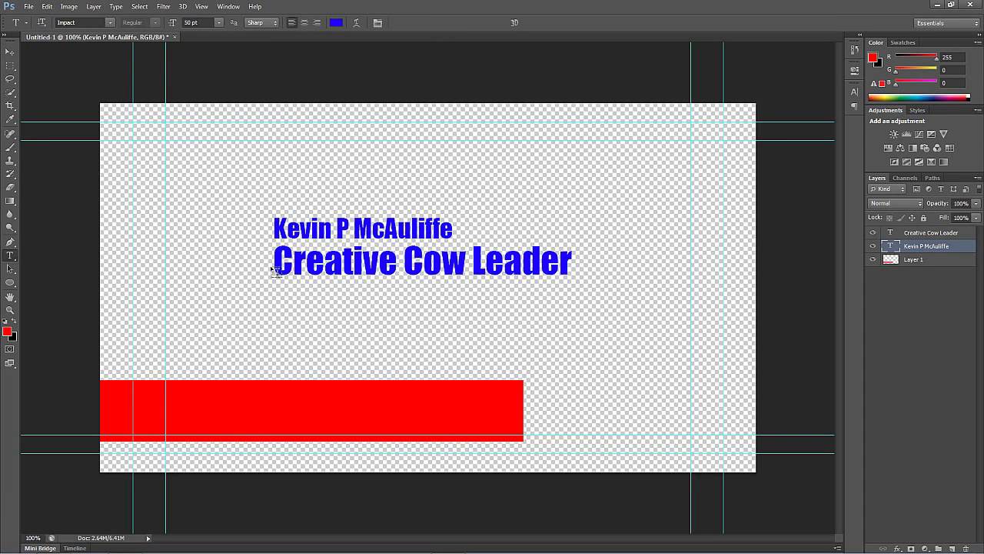
{"action": "left_click_drag", "start_coordinate": [274, 266], "coordinate": [617, 262]}
{"action": "double_click", "coordinate": [190, 22]}
{"action": "type", "text": "48"}
{"action": "key", "text": "Return"}
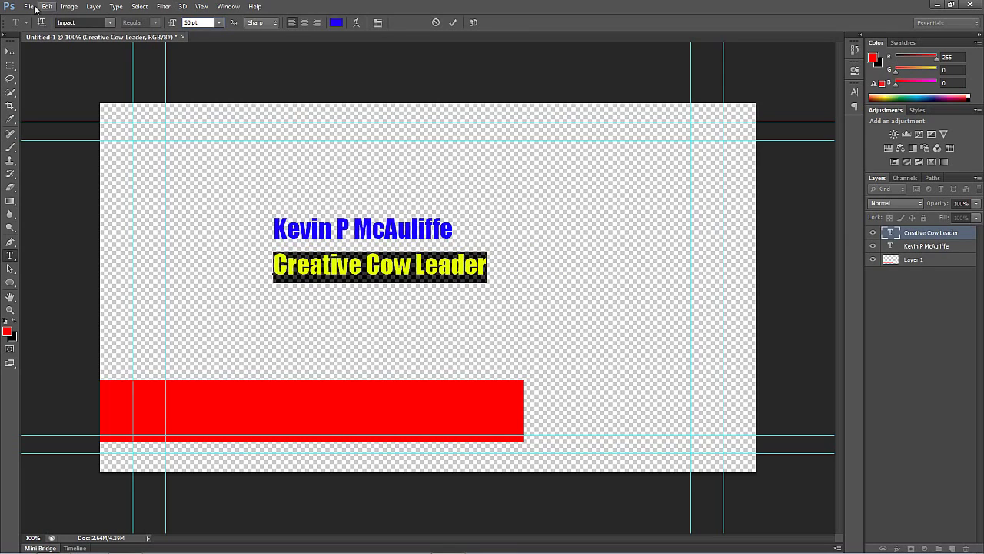
Move both text lines onto the red bar against the inner left guide, with the name above "Creative Cow Leader".
{"action": "left_click", "coordinate": [10, 52]}
{"action": "left_click_drag", "start_coordinate": [386, 255], "coordinate": [267, 430]}
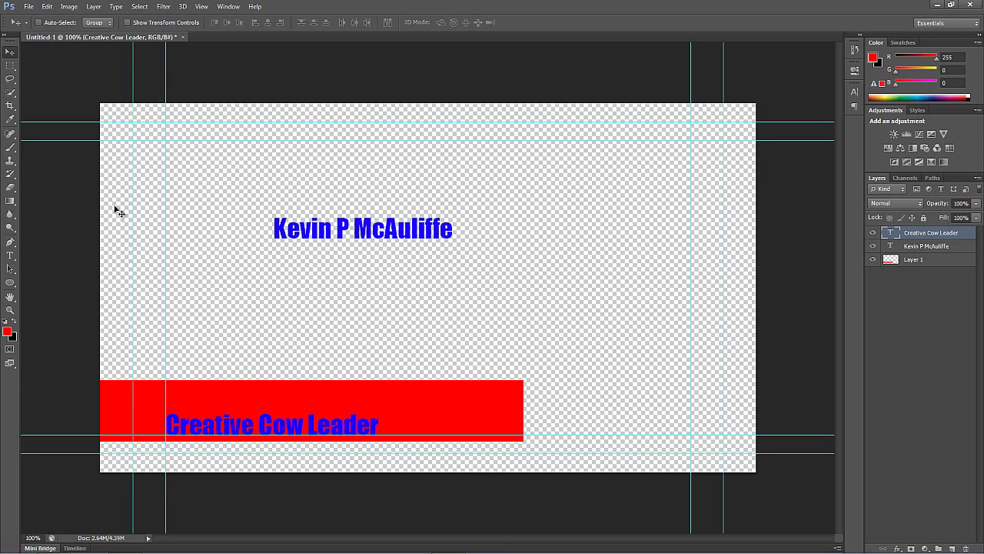
{"action": "left_click", "coordinate": [926, 246]}
{"action": "left_click_drag", "start_coordinate": [320, 226], "coordinate": [210, 397]}
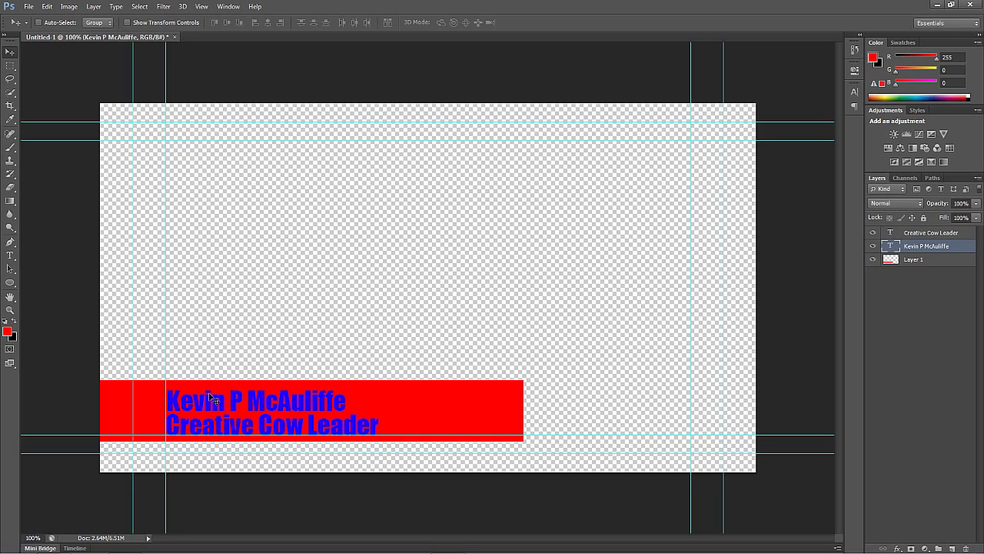
Nudge the red bar on Layer 1 down about 5 px behind the text.
{"action": "left_click", "coordinate": [921, 260]}
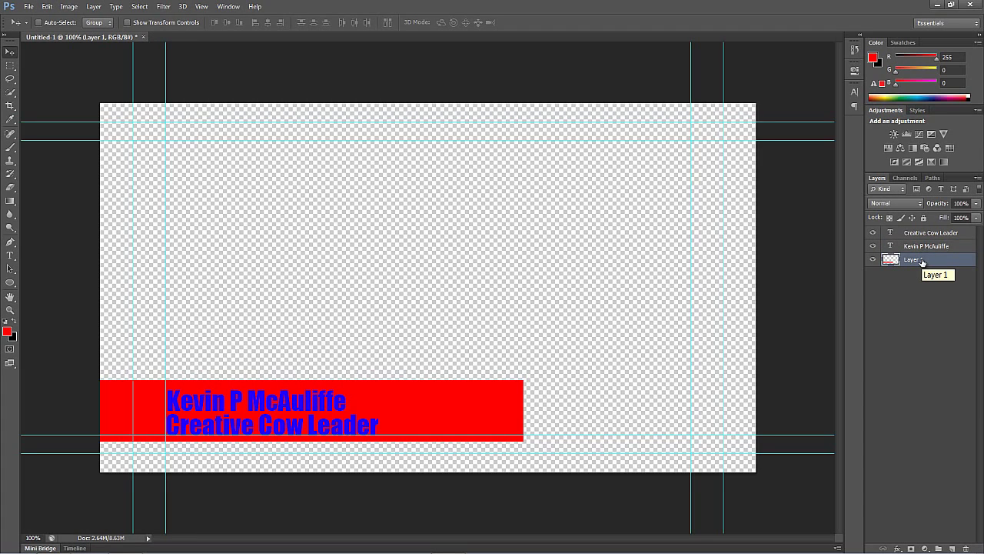
{"action": "key", "text": "Down"}
{"action": "key", "text": "Down"}
{"action": "key", "text": "Down"}
{"action": "key", "text": "Down"}
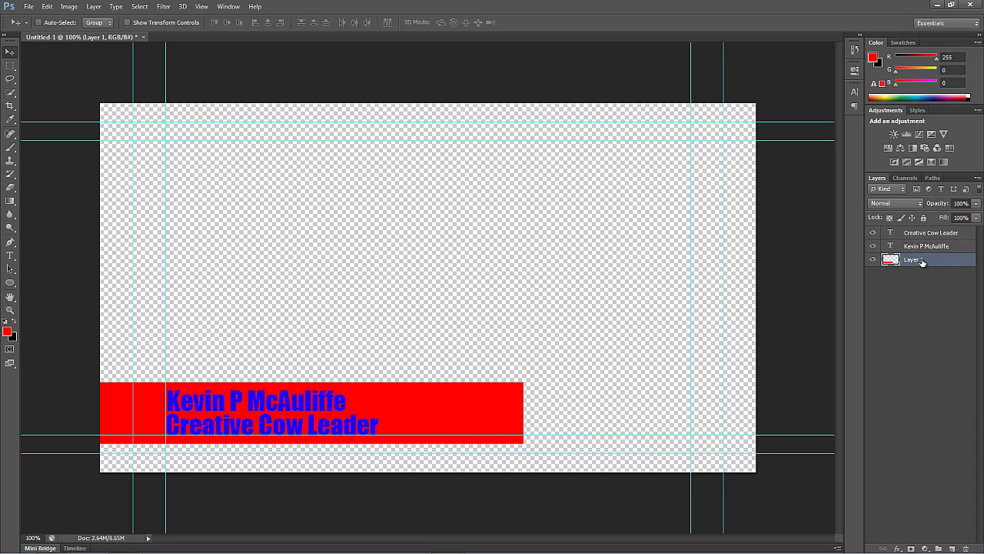
{"action": "key", "text": "Down"}
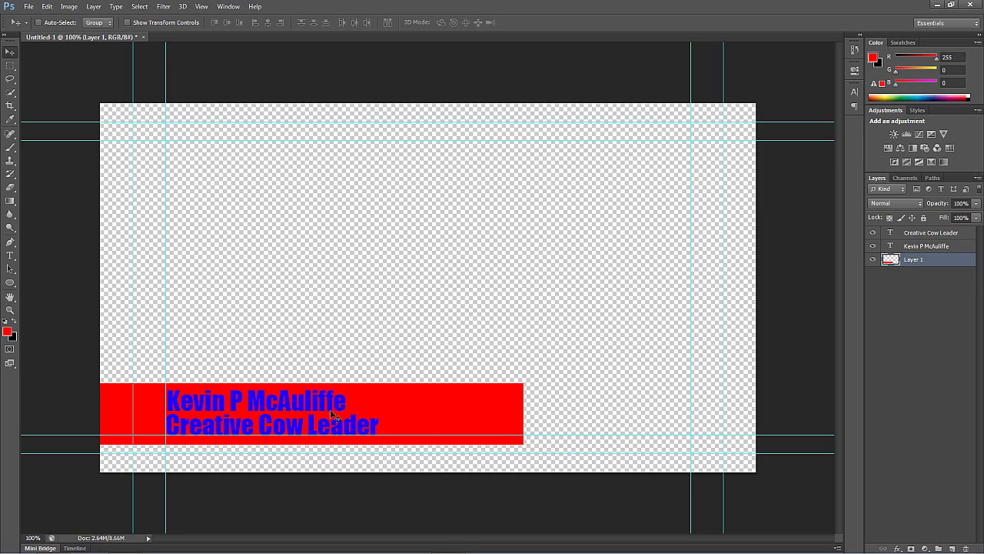
Fade out the red bar's right end on Layer 1 by deleting a rectangular selection feathered 50 px twice, and deselect.
{"action": "left_click", "coordinate": [9, 67]}
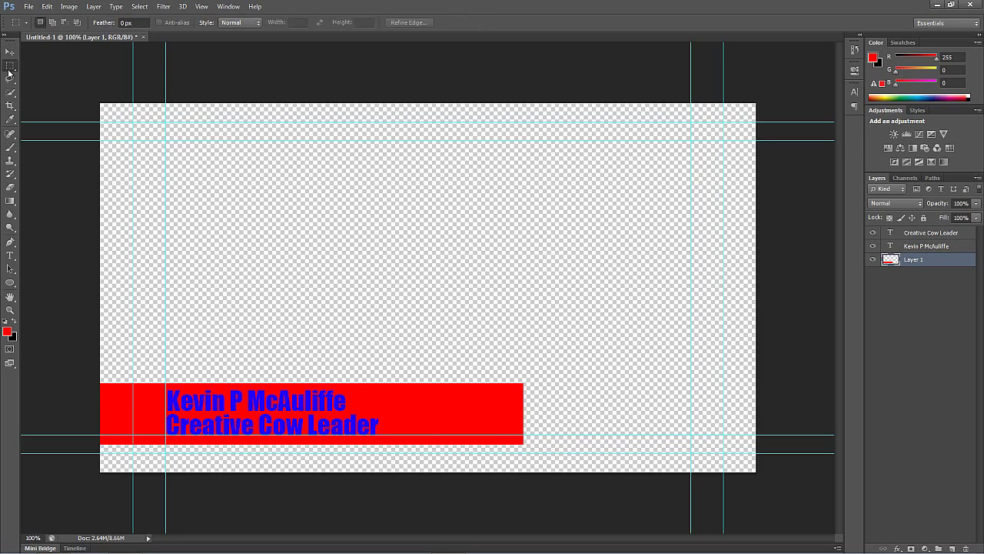
{"action": "left_click", "coordinate": [131, 22]}
{"action": "key", "text": "Return"}
{"action": "left_click_drag", "start_coordinate": [682, 280], "coordinate": [429, 505]}
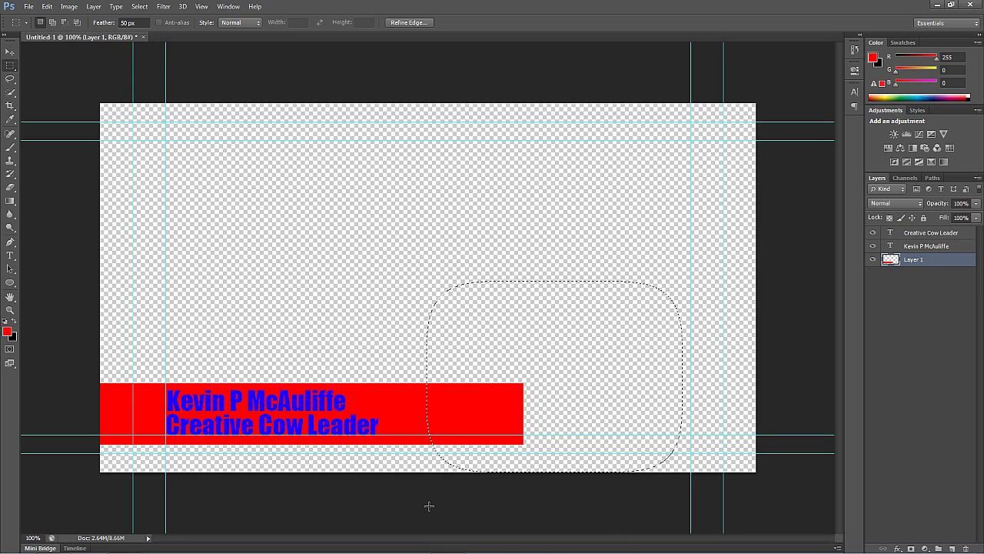
{"action": "key", "text": "Delete"}
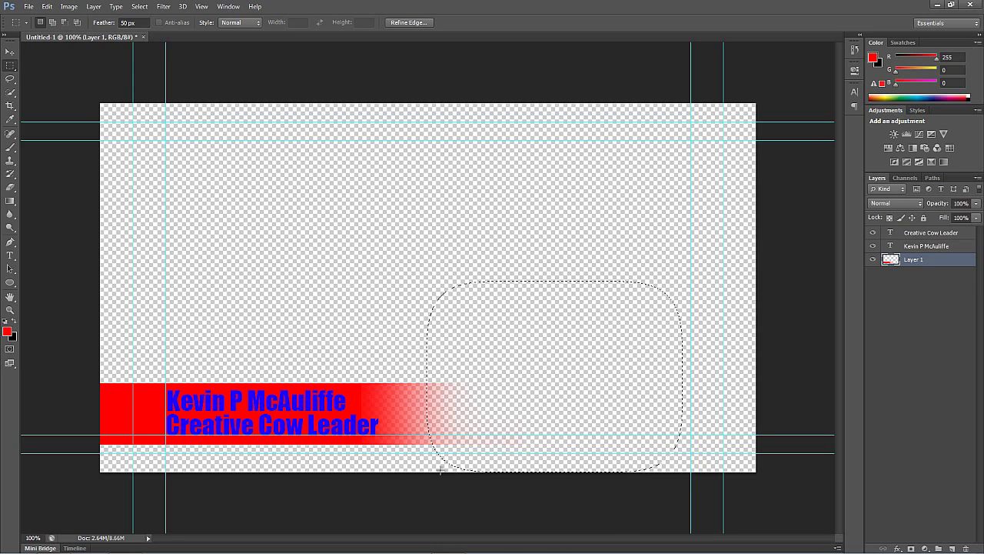
{"action": "key", "text": "Delete"}
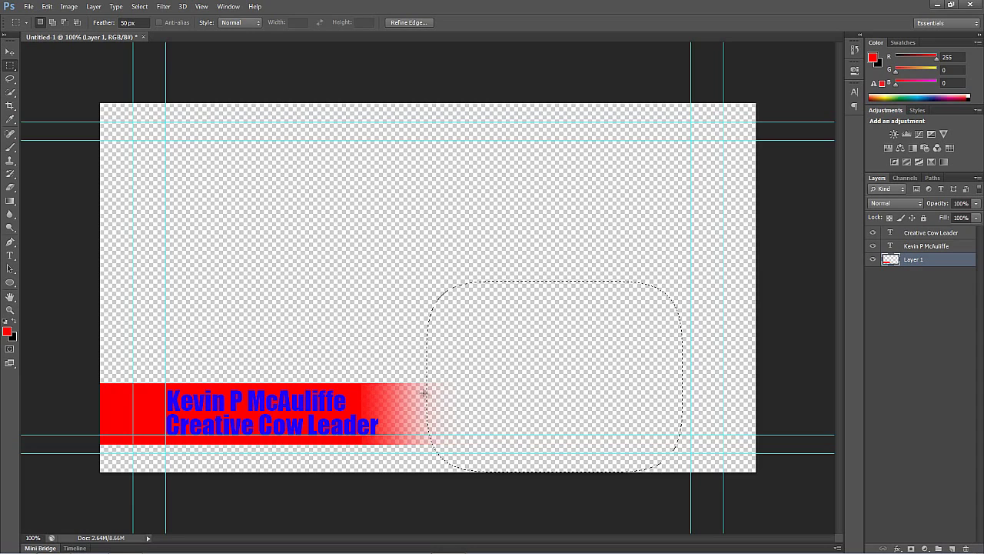
{"action": "key", "text": "ctrl+d"}
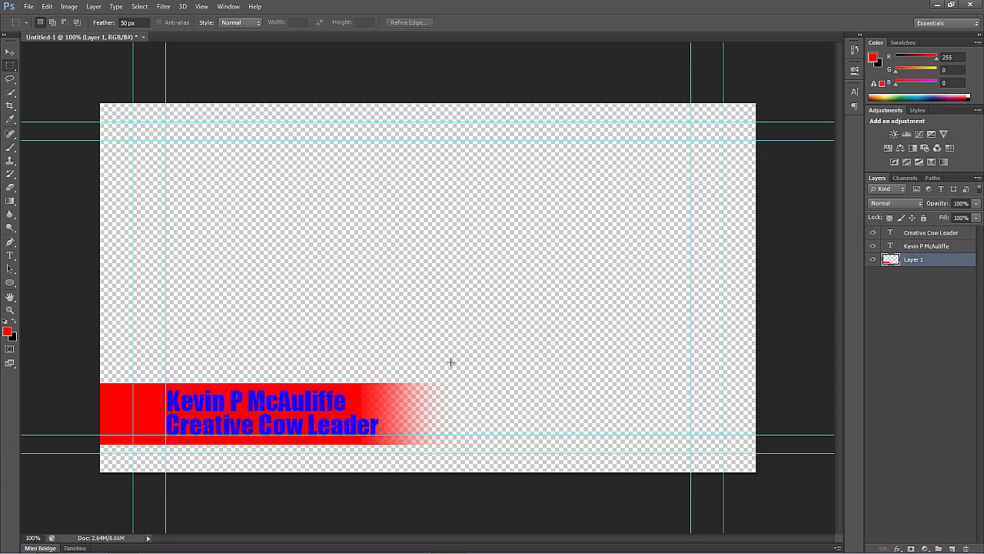
Move the presenter's name layer above "Creative Cow Leader" and duplicate it, naming the copy with the second leader's name.
{"action": "left_click", "coordinate": [937, 248]}
{"action": "left_click_drag", "start_coordinate": [945, 235], "coordinate": [944, 233]}
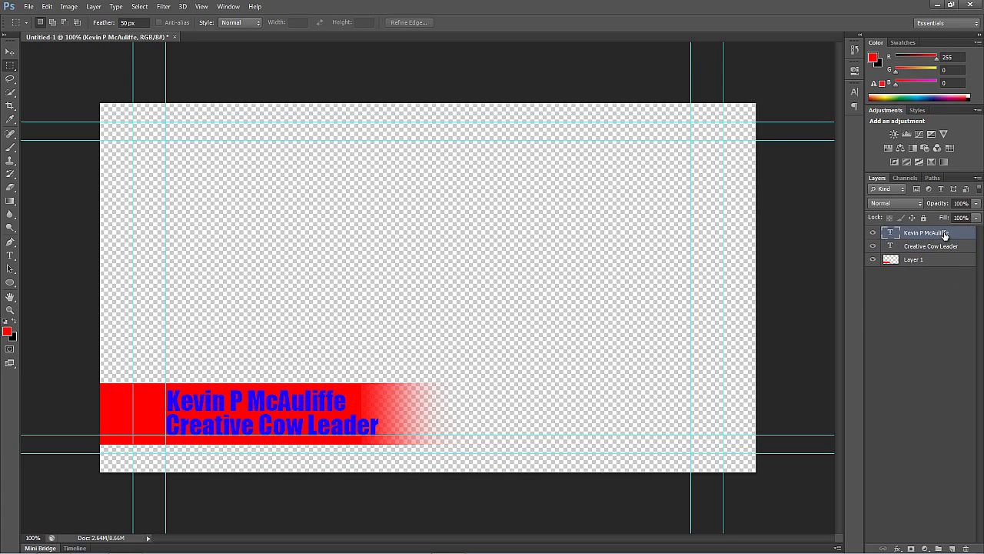
{"action": "right_click", "coordinate": [909, 235]}
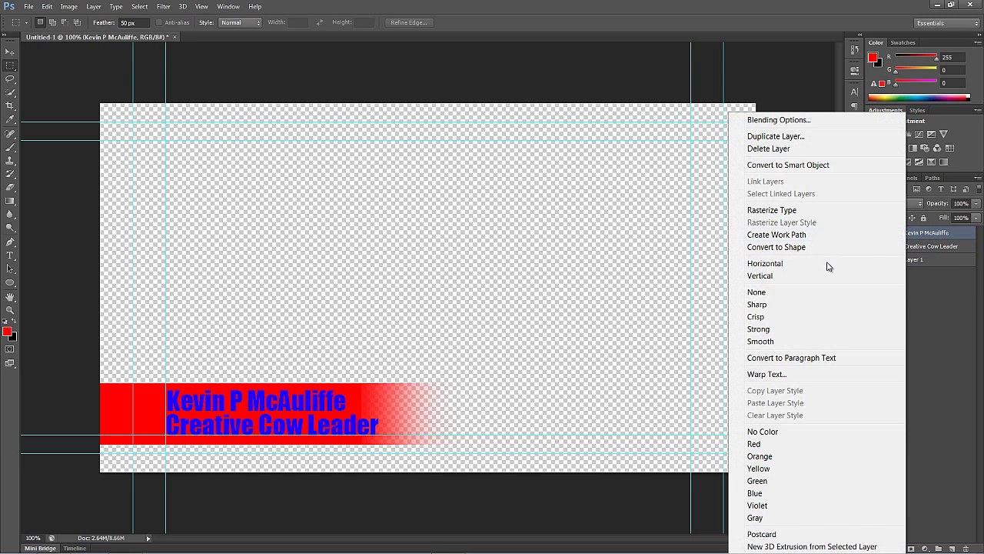
{"action": "left_click", "coordinate": [797, 137]}
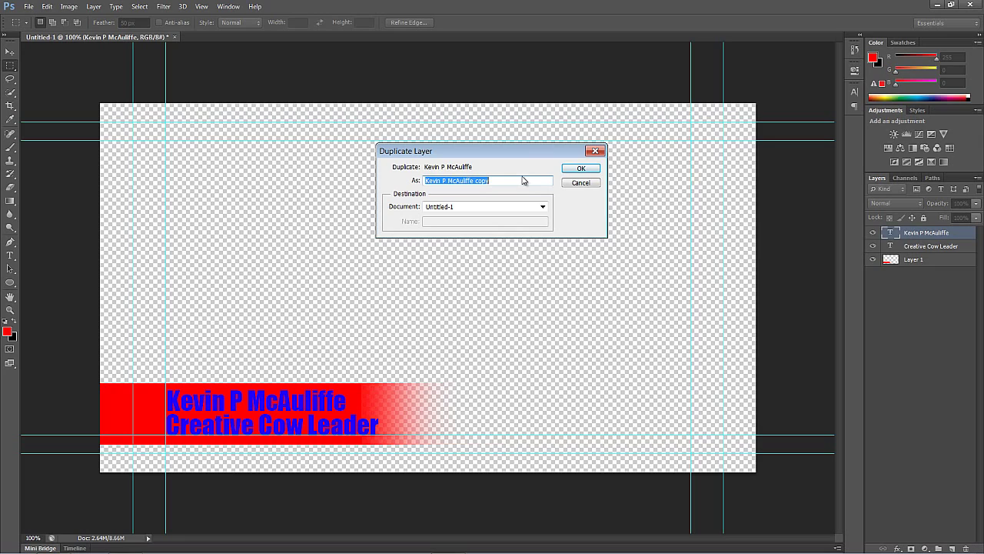
{"action": "type", "text": "Tim Wilson"}
{"action": "left_click", "coordinate": [582, 168]}
Duplicate the second leader's name layer and name the copy with the third leader's name.
{"action": "right_click", "coordinate": [909, 235]}
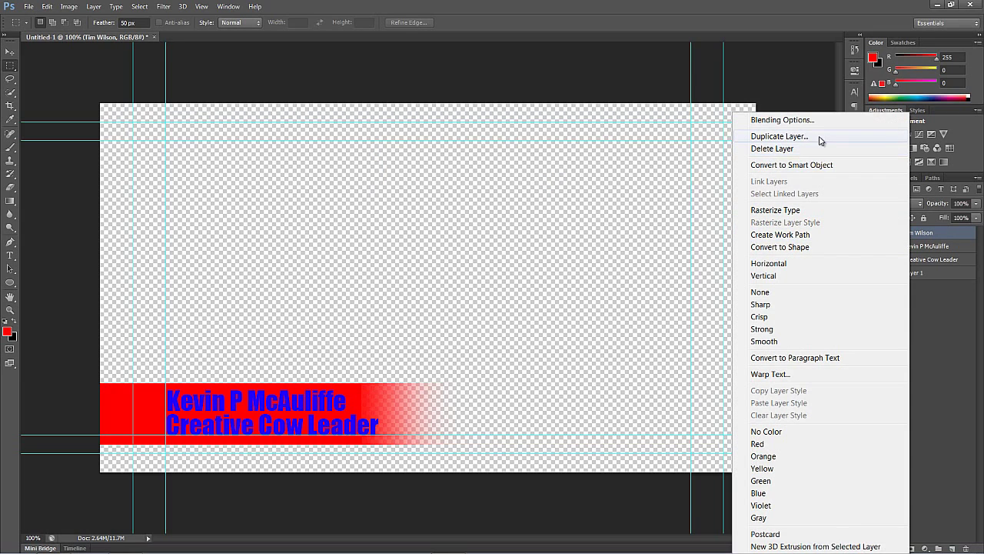
{"action": "left_click", "coordinate": [779, 136]}
{"action": "type", "text": "Andrew Devis"}
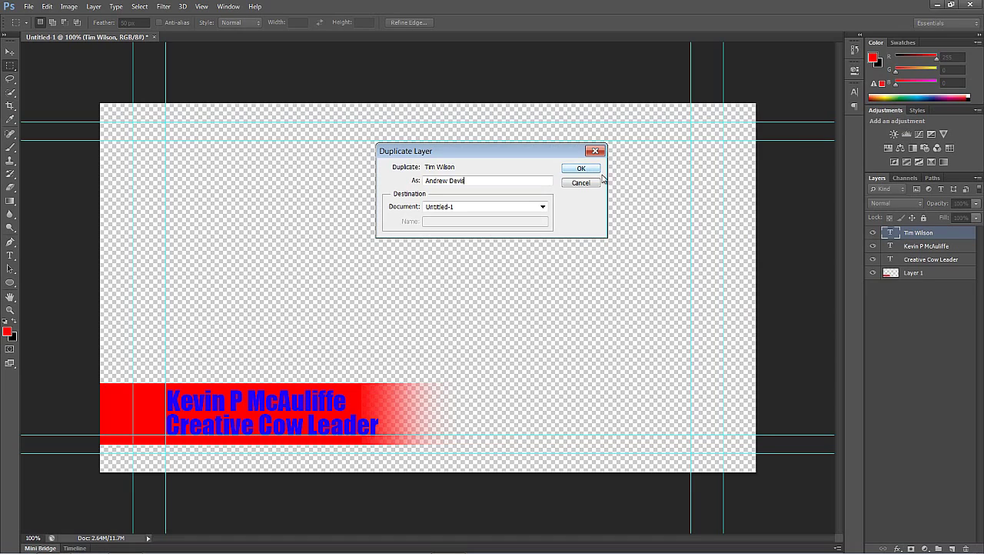
{"action": "left_click", "coordinate": [569, 168]}
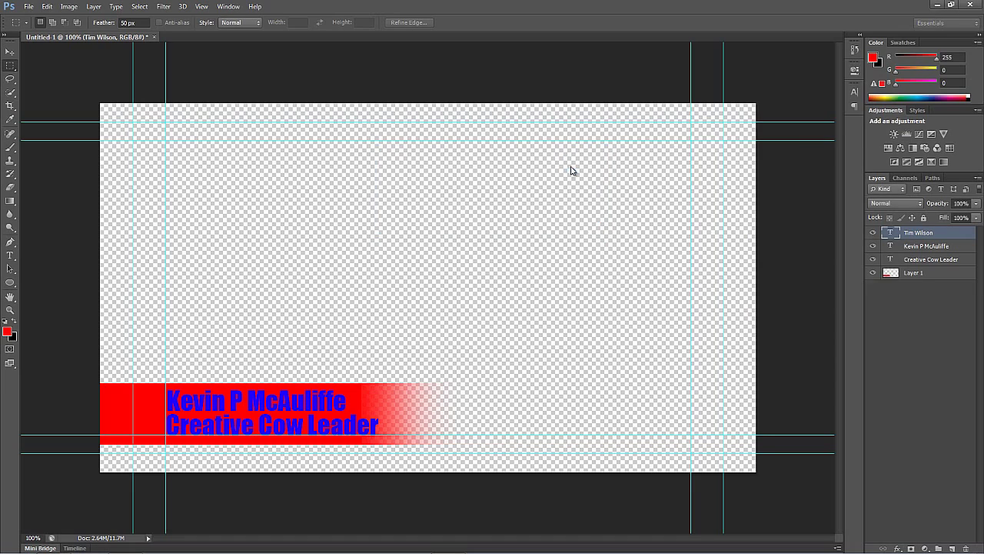
Hide the other three text layers and replace the text of the topmost layer with the third leader's name.
{"action": "left_click_drag", "start_coordinate": [872, 246], "coordinate": [872, 275]}
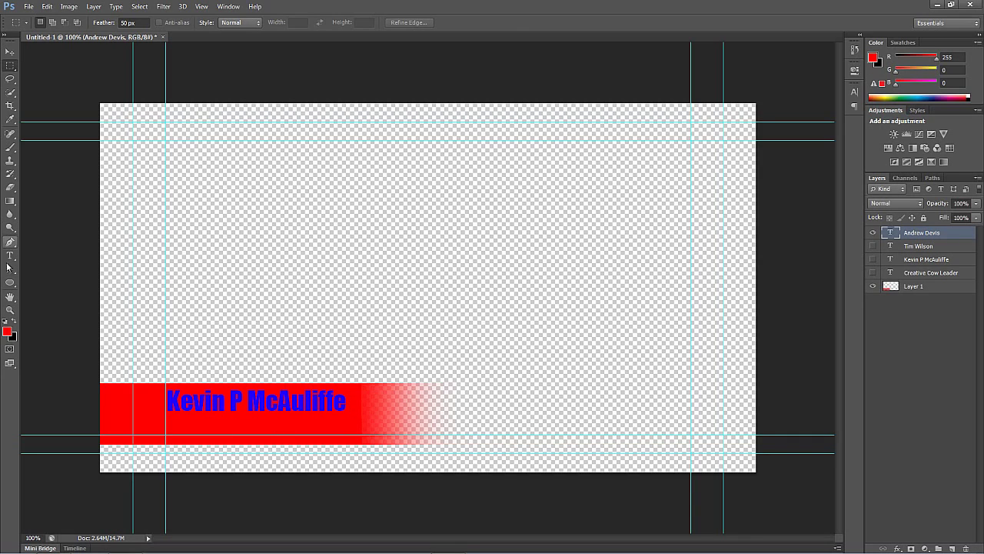
{"action": "left_click", "coordinate": [10, 254]}
{"action": "left_click", "coordinate": [218, 400]}
{"action": "left_click_drag", "start_coordinate": [350, 400], "coordinate": [107, 403]}
{"action": "type", "text": "An"}
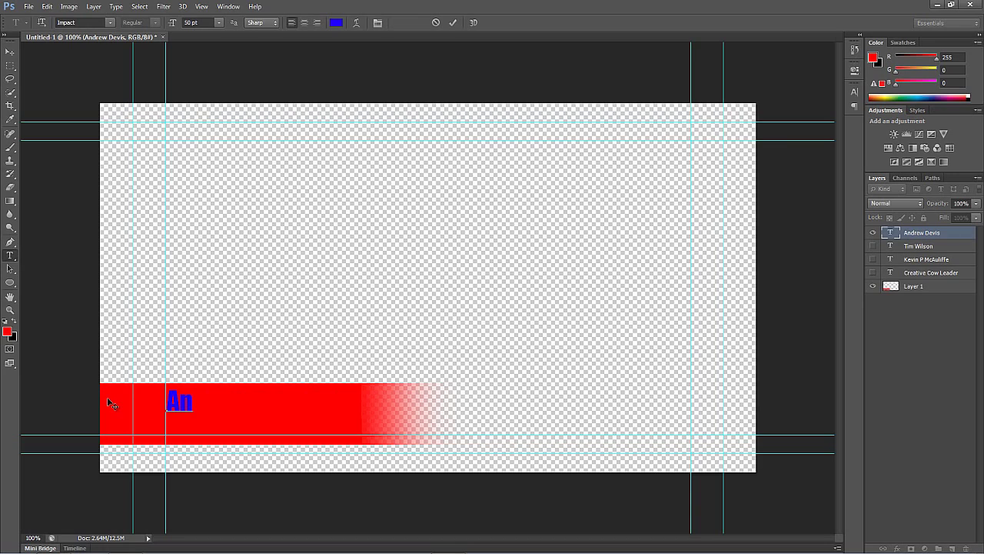
{"action": "type", "text": "drew Devis"}
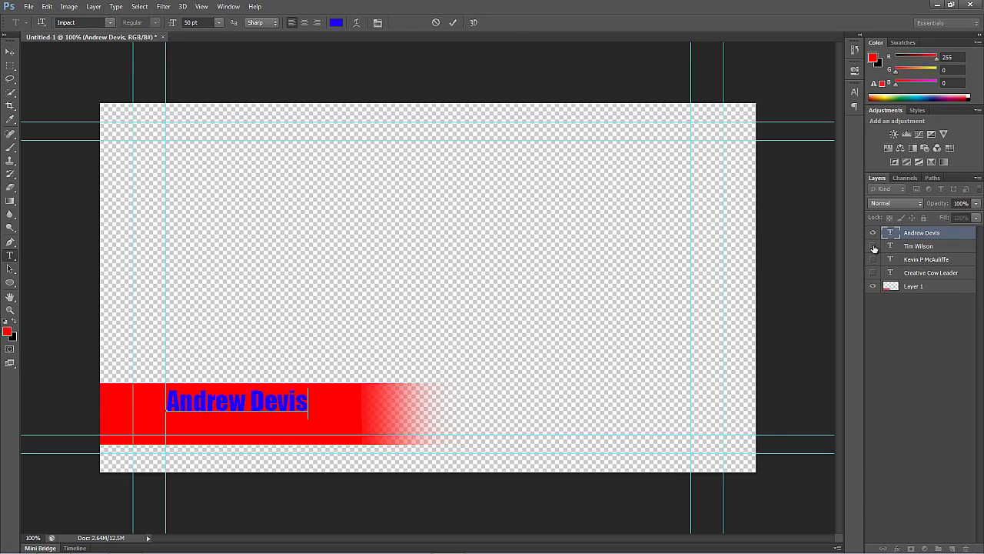
Hide the third leader's layer, show the second leader's layer and replace its text with the second leader's name.
{"action": "left_click_drag", "start_coordinate": [873, 232], "coordinate": [872, 246]}
{"action": "left_click", "coordinate": [919, 246]}
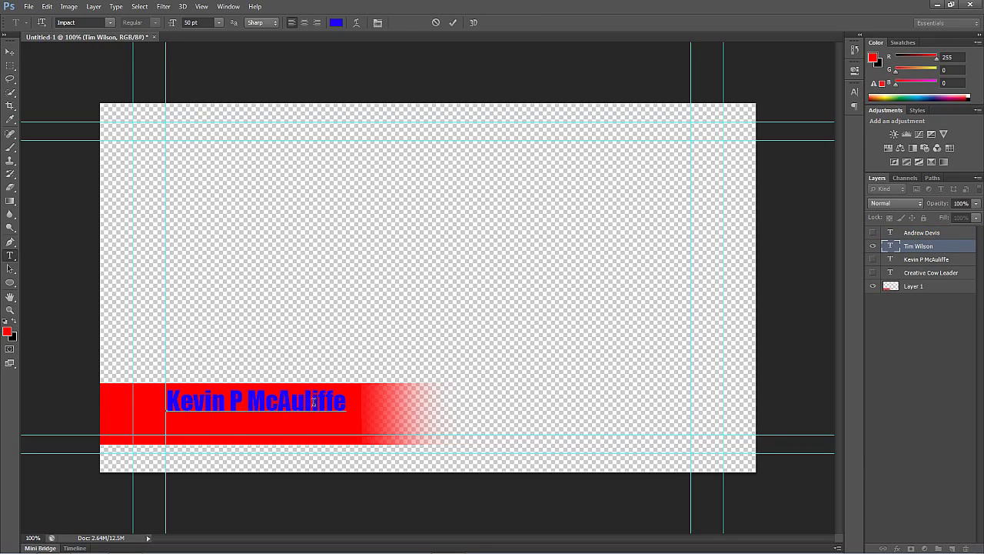
{"action": "left_click_drag", "start_coordinate": [345, 401], "coordinate": [131, 404]}
{"action": "type", "text": "Tim Wilson"}
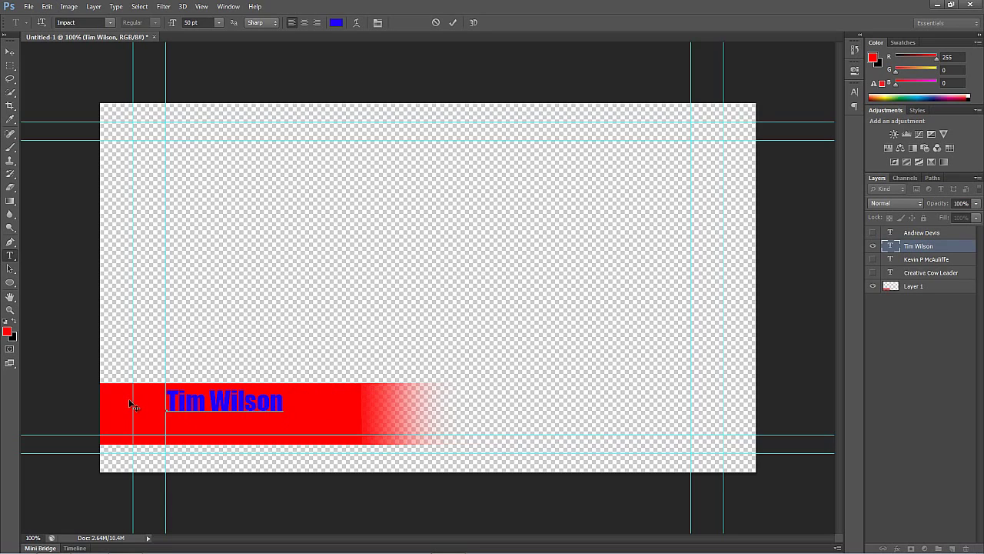
Show the "Creative Cow Leader" layer, compare the name variants above it, and leave only the original presenter's name layer visible among them.
{"action": "left_click", "coordinate": [872, 273]}
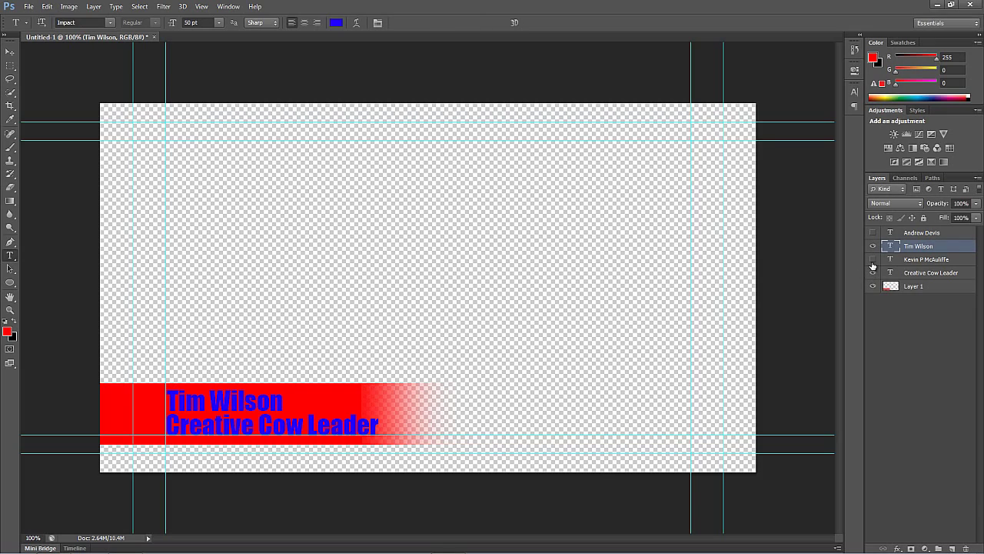
{"action": "left_click", "coordinate": [872, 259]}
{"action": "left_click", "coordinate": [873, 246]}
{"action": "left_click", "coordinate": [873, 232]}
{"action": "left_click", "coordinate": [873, 260]}
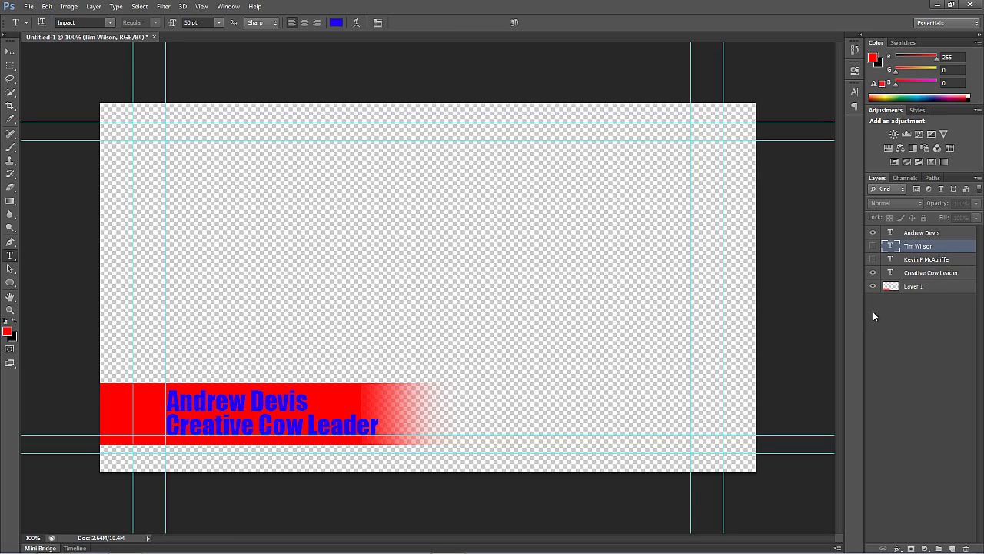
{"action": "left_click_drag", "start_coordinate": [872, 246], "coordinate": [869, 275]}
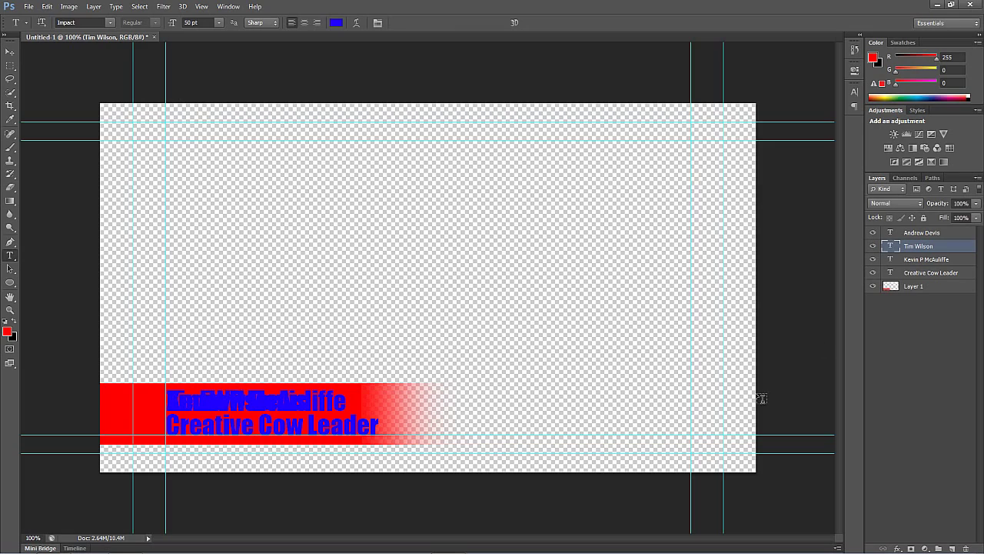
{"action": "left_click_drag", "start_coordinate": [873, 233], "coordinate": [873, 246]}
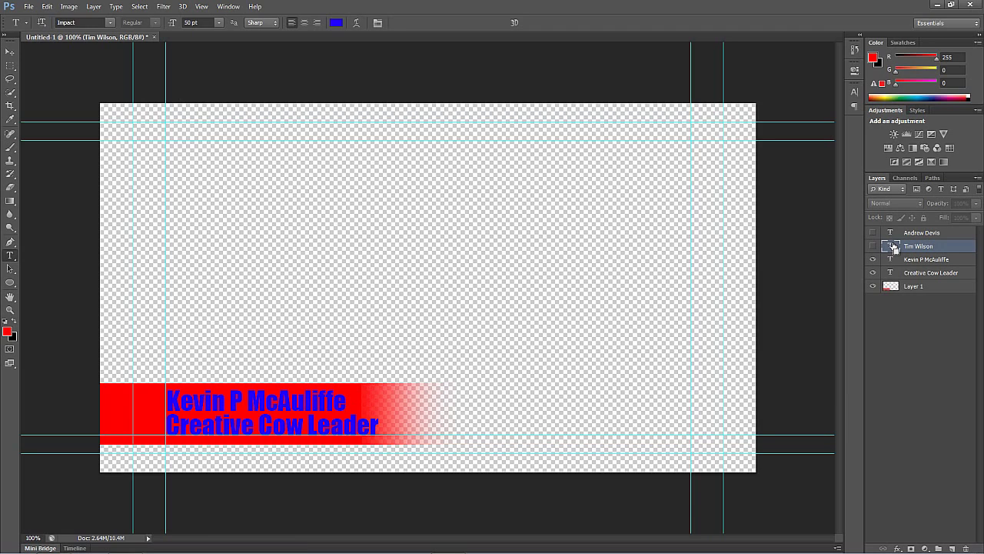
Save the layered document to the Desktop as a Photoshop file named "CC Leaders" with Maximize Compatibility on.
{"action": "key", "text": "ctrl+s"}
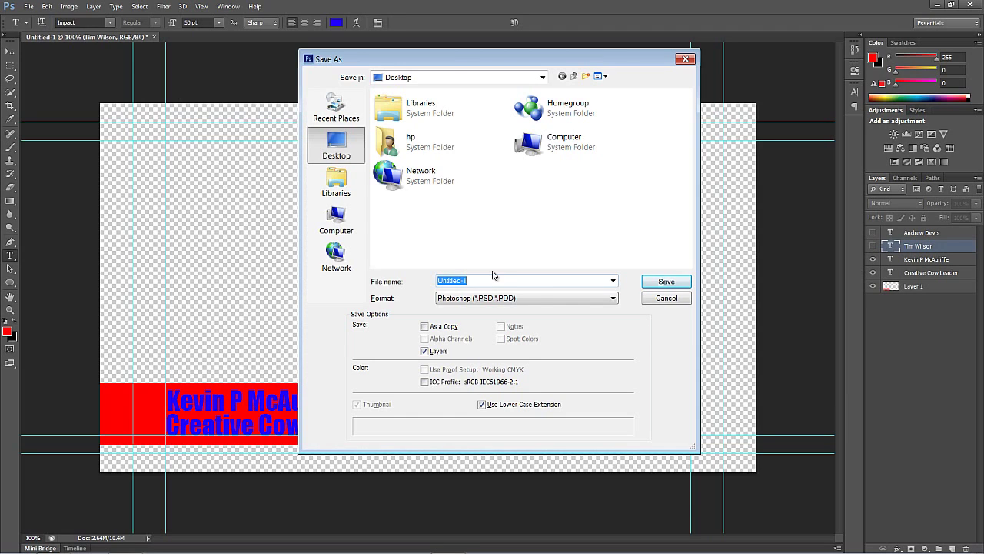
{"action": "type", "text": "CC Leaders"}
{"action": "key", "text": "Return"}
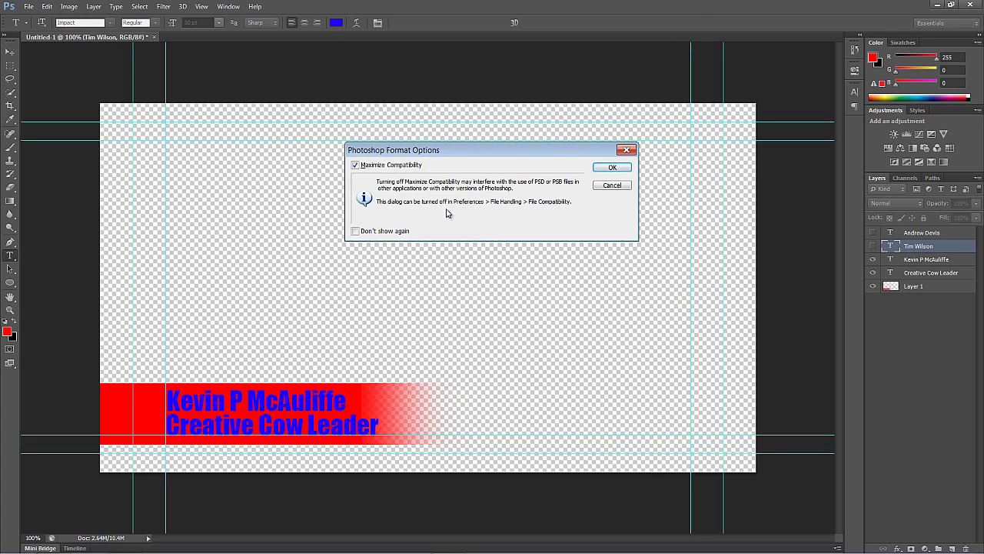
{"action": "left_click", "coordinate": [604, 169]}
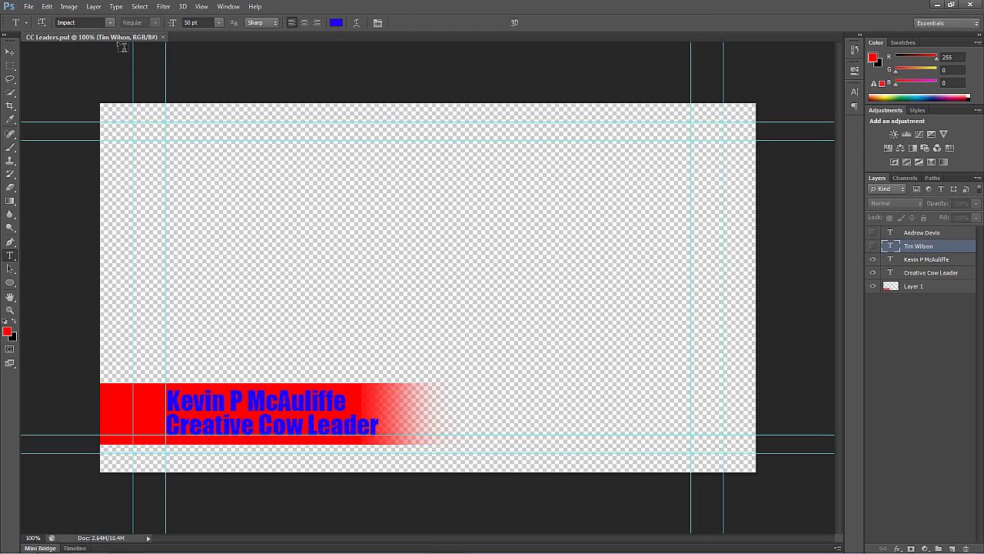
Close and reopen CC Leaders.psd, and check its layers by toggling the second leader's name layer.
{"action": "left_click", "coordinate": [163, 37]}
{"action": "left_click", "coordinate": [28, 6]}
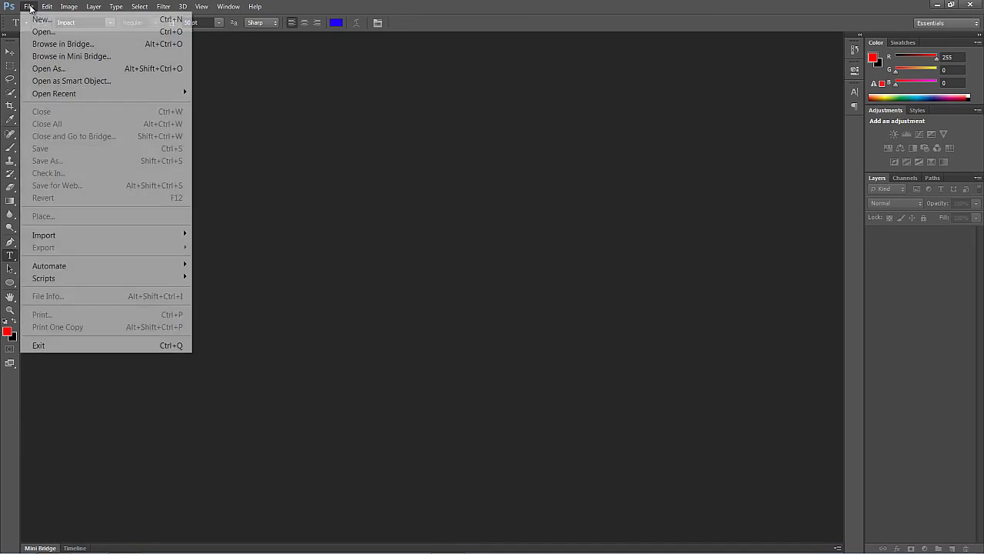
{"action": "left_click", "coordinate": [35, 31]}
{"action": "double_click", "coordinate": [569, 183]}
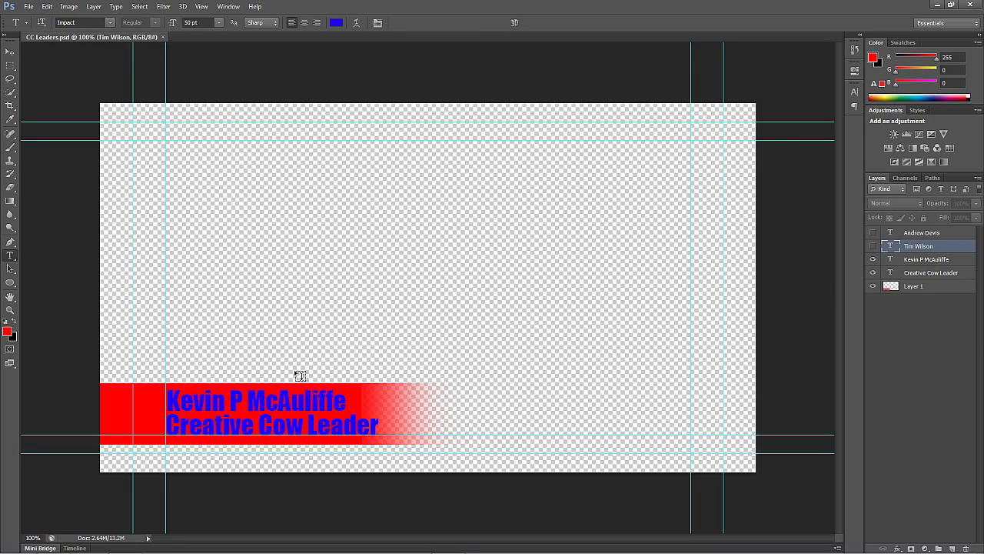
{"action": "left_click", "coordinate": [872, 246]}
{"action": "left_click", "coordinate": [872, 246]}
Minimize Photoshop and switch to the Learn Media Composer project in Avid Symphony.
{"action": "left_click", "coordinate": [950, 4]}
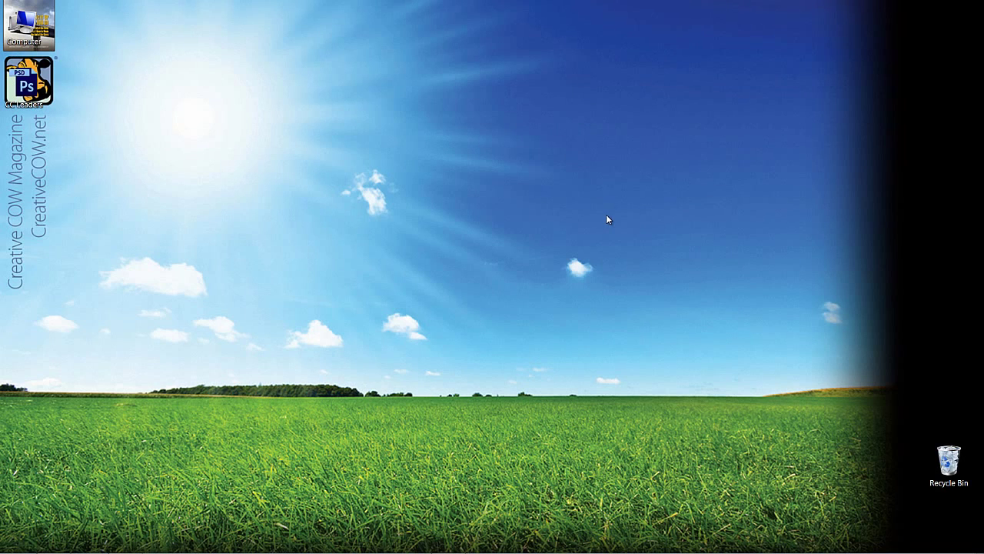
{"action": "key", "text": "alt+Tab"}
{"action": "key", "text": "alt+Tab"}
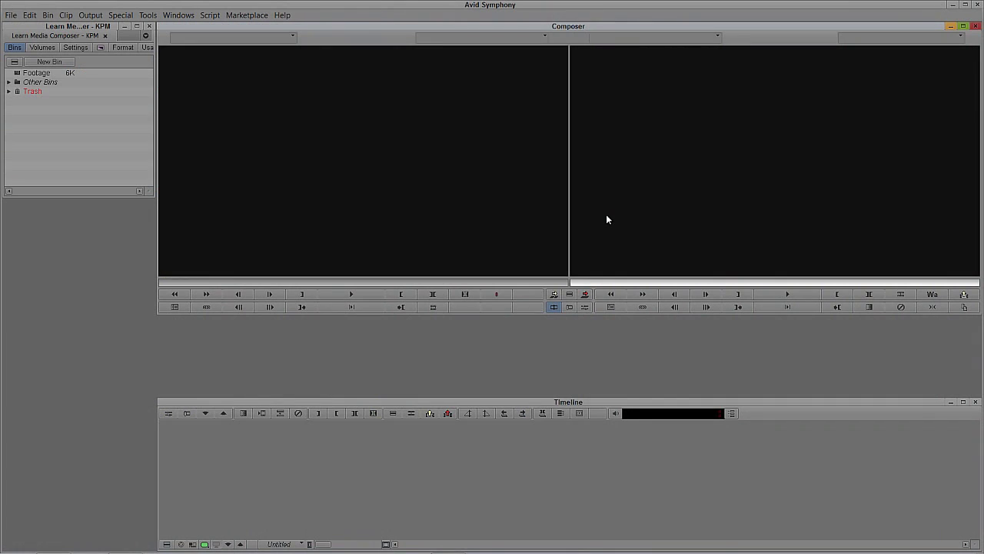
{"action": "left_click", "coordinate": [52, 151]}
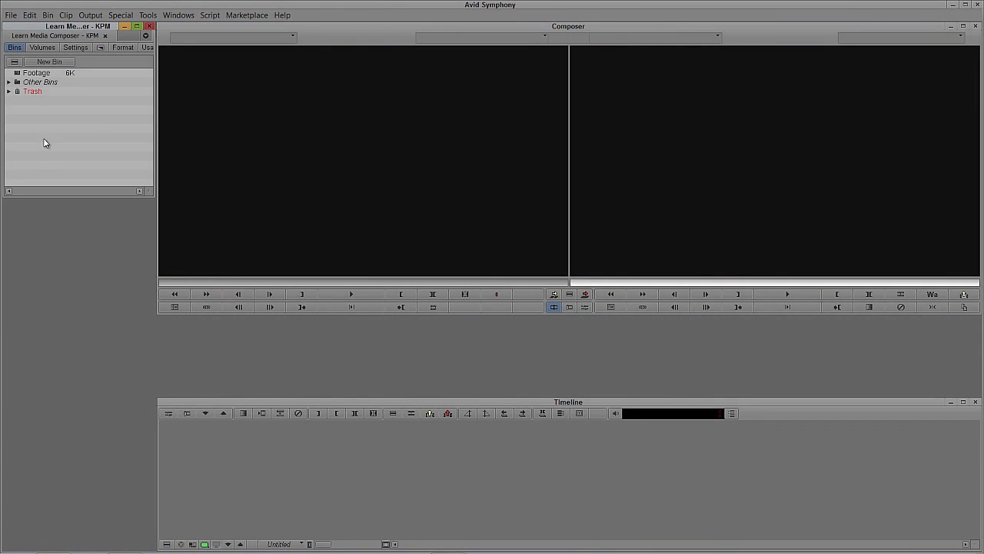
Rename the Footage bin as GRPHX and open it in a narrow window directly below the project window.
{"action": "left_click", "coordinate": [31, 73]}
{"action": "type", "text": "GRPHX"}
{"action": "left_click", "coordinate": [16, 73]}
{"action": "double_click", "coordinate": [16, 73]}
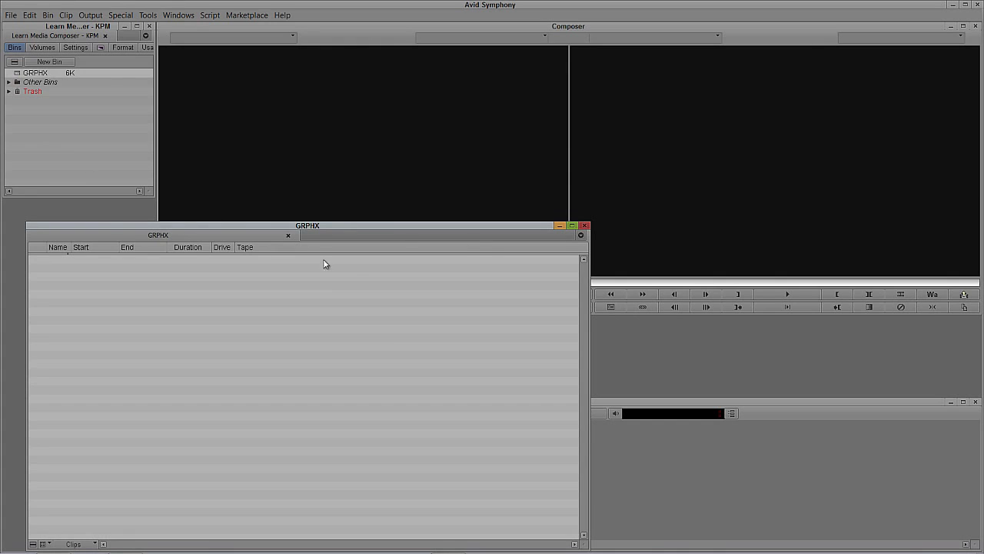
{"action": "left_click_drag", "start_coordinate": [589, 544], "coordinate": [176, 513]}
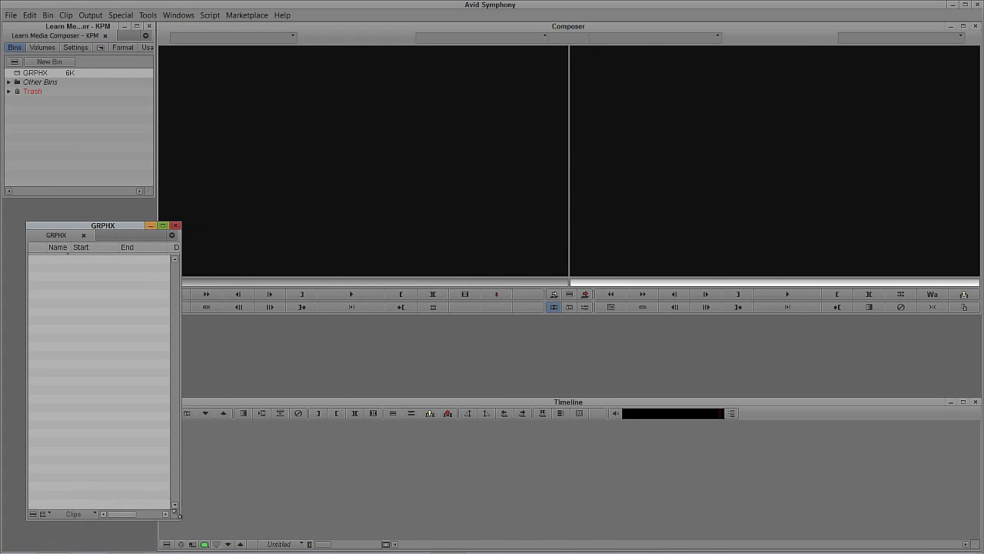
{"action": "left_click_drag", "start_coordinate": [102, 234], "coordinate": [76, 209]}
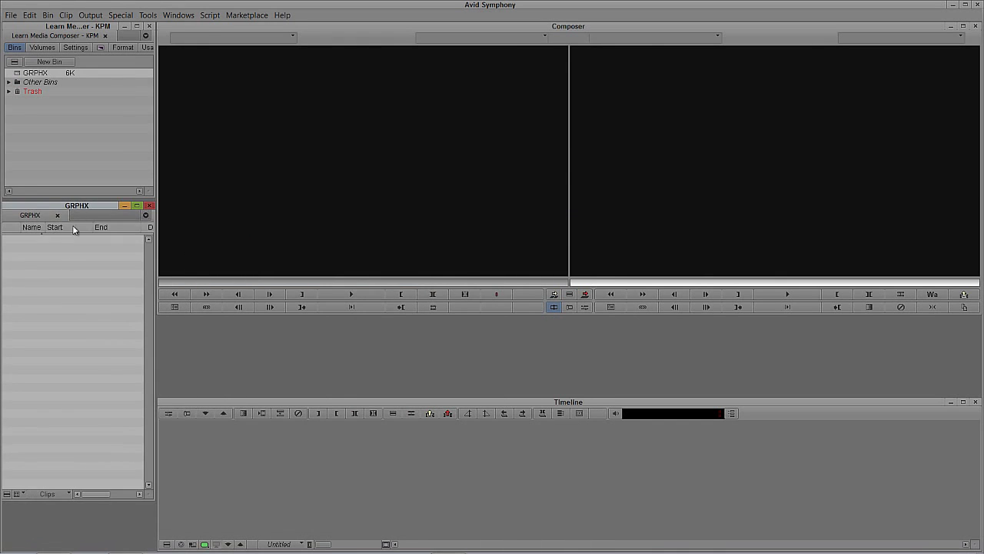
Import CC Leaders.psd from the Desktop into the GRPHX bin as a flattened image with its alpha channel ignored, and load it for viewing.
{"action": "right_click", "coordinate": [50, 290]}
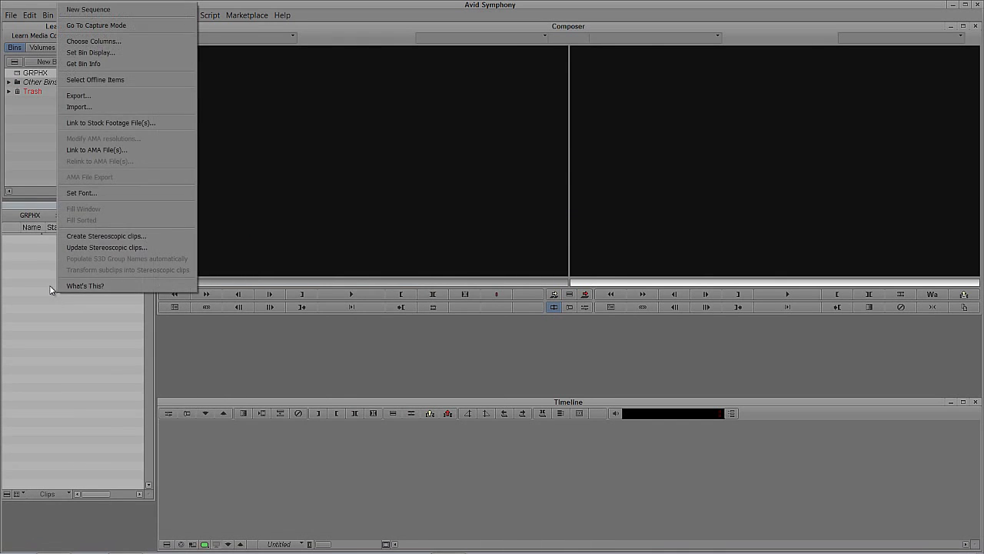
{"action": "left_click", "coordinate": [106, 109]}
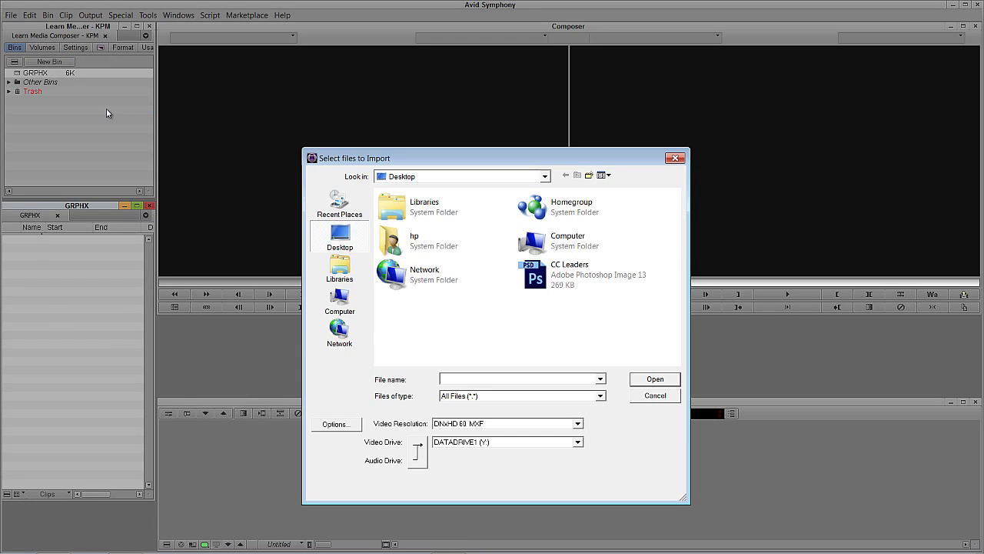
{"action": "left_click", "coordinate": [534, 275]}
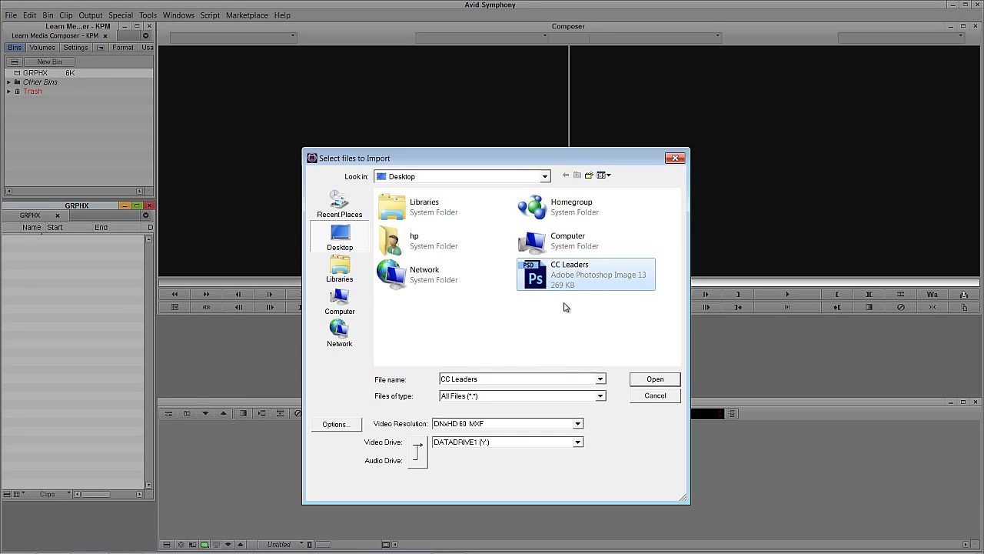
{"action": "left_click", "coordinate": [333, 425]}
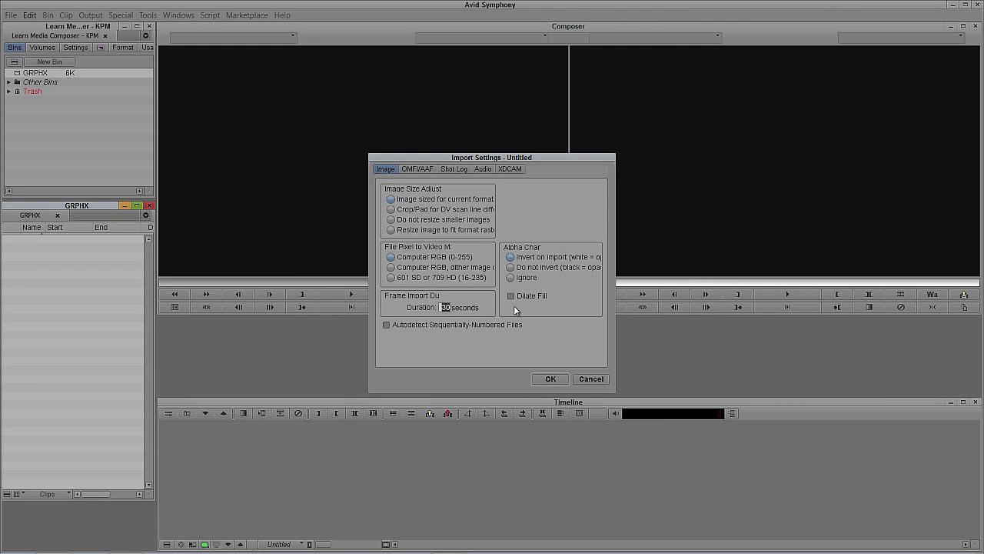
{"action": "left_click", "coordinate": [547, 379]}
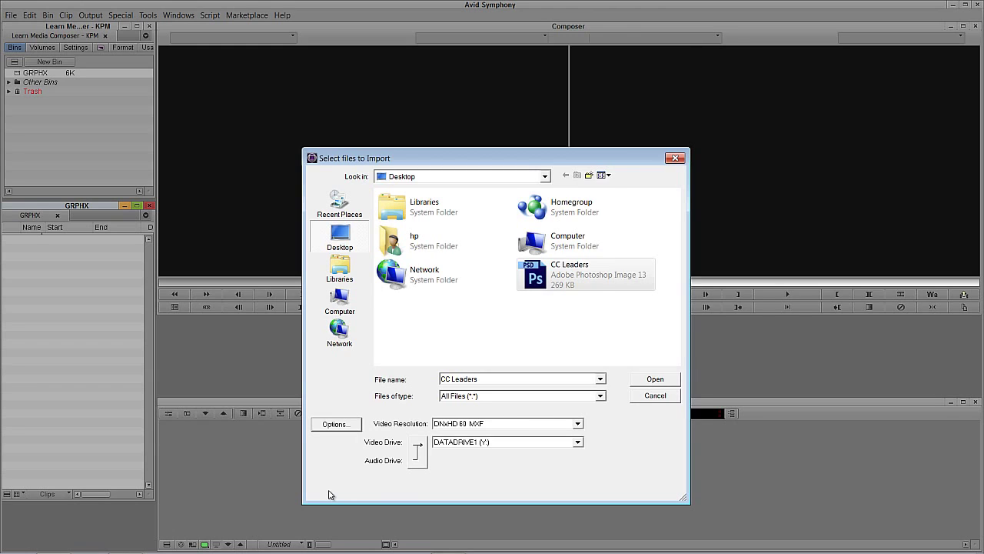
{"action": "left_click", "coordinate": [570, 264]}
{"action": "left_click", "coordinate": [647, 384]}
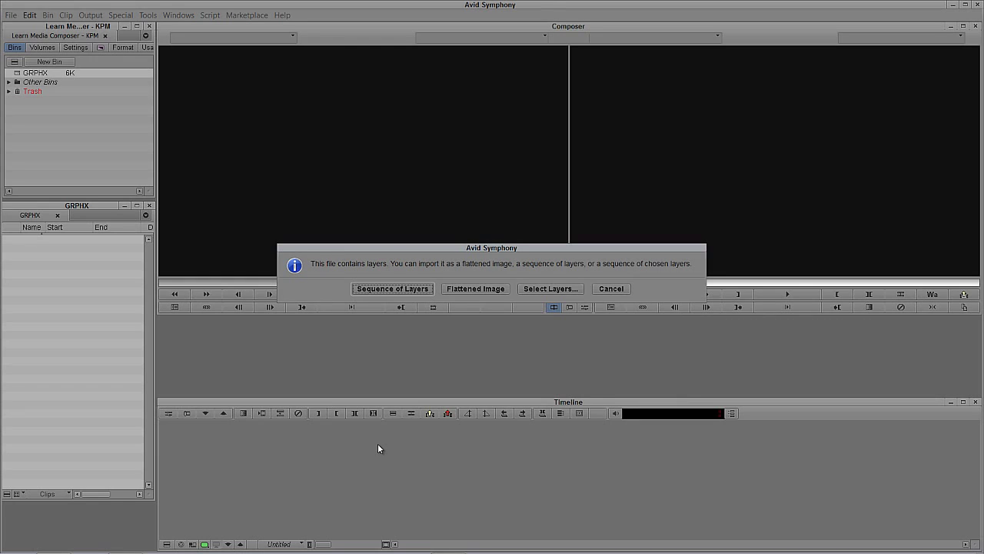
{"action": "left_click", "coordinate": [461, 290]}
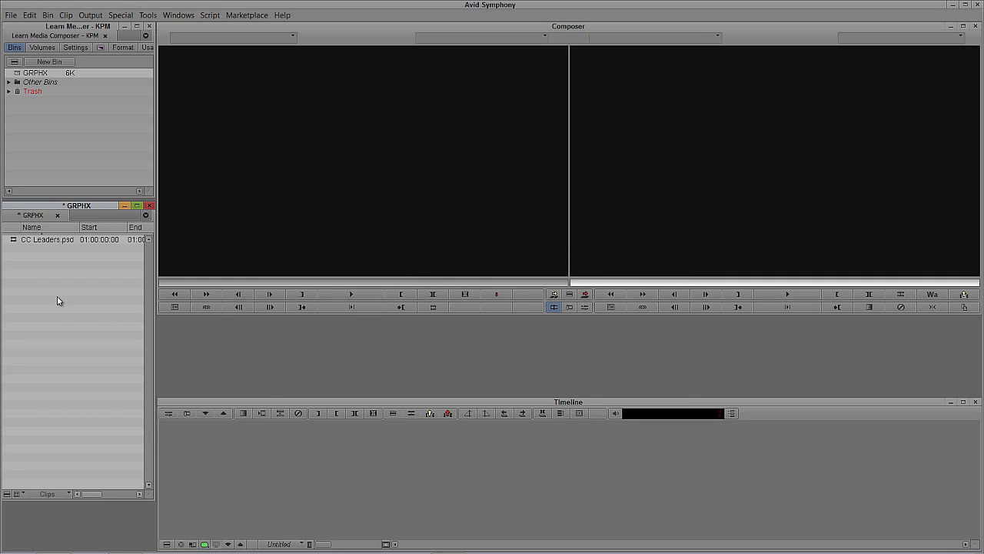
{"action": "double_click", "coordinate": [15, 241]}
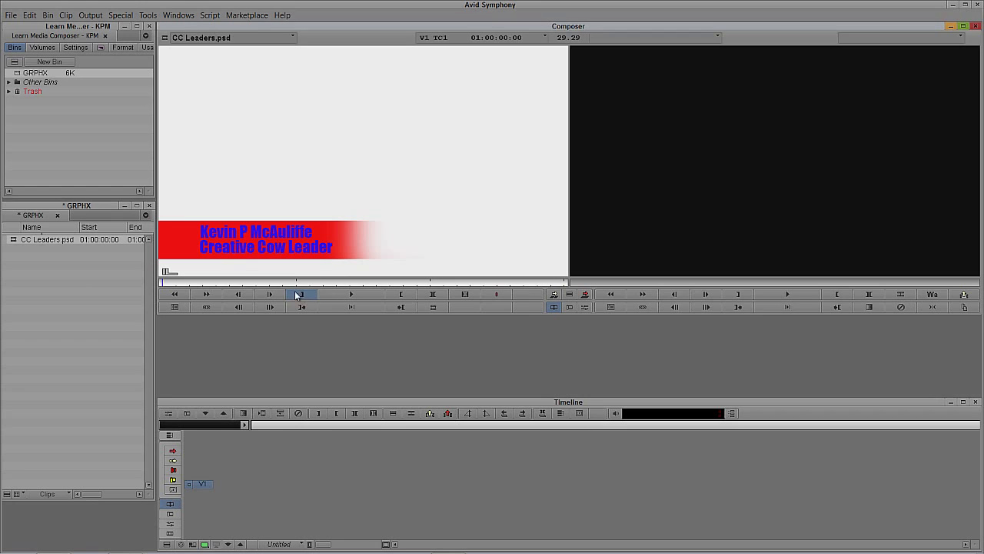
Load clip 000956_VTXHD.mov from the Motocross bin and edit it into a new sequence stored in the GRPHX bin.
{"action": "left_click", "coordinate": [31, 133]}
{"action": "left_click", "coordinate": [8, 81]}
{"action": "double_click", "coordinate": [24, 91]}
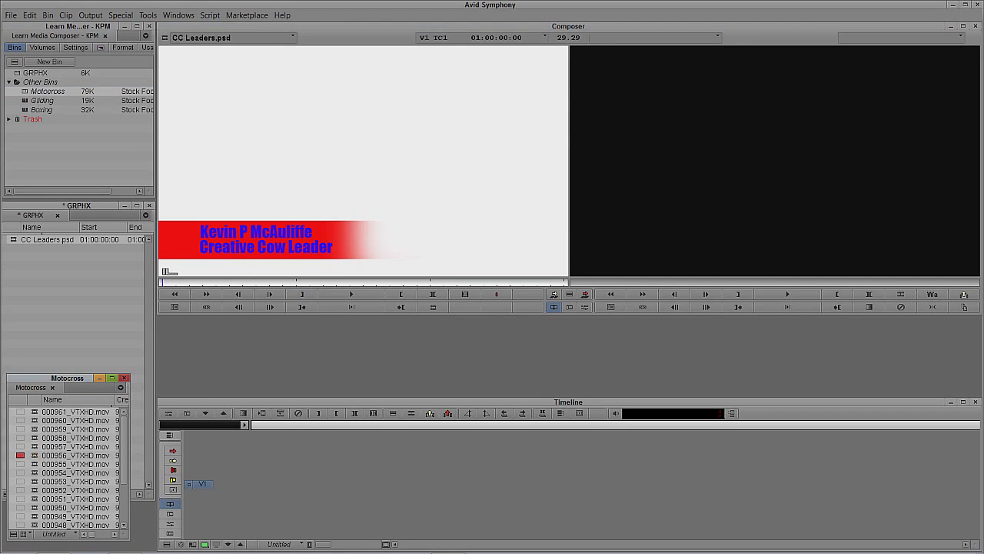
{"action": "left_click_drag", "start_coordinate": [126, 393], "coordinate": [253, 231]}
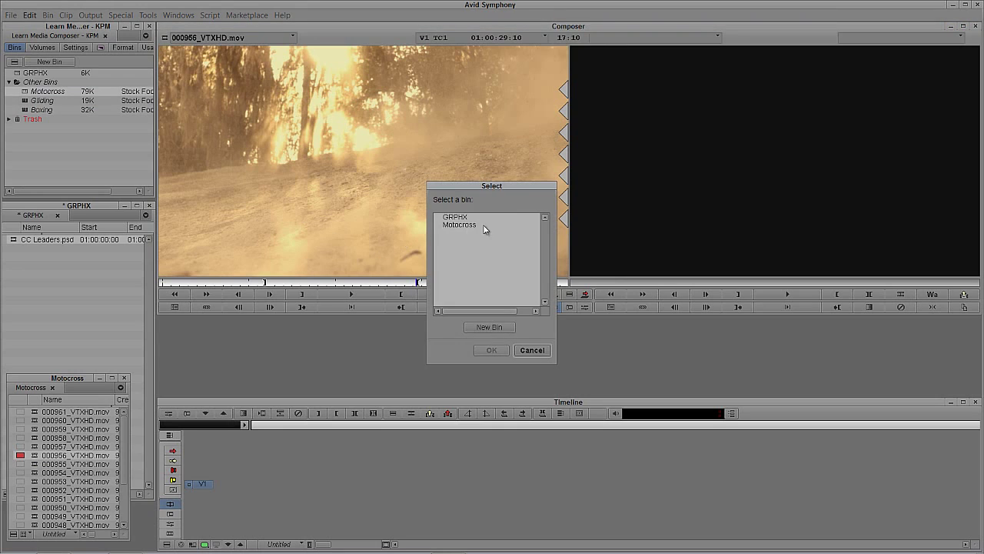
{"action": "left_click", "coordinate": [477, 222]}
{"action": "left_click", "coordinate": [495, 351]}
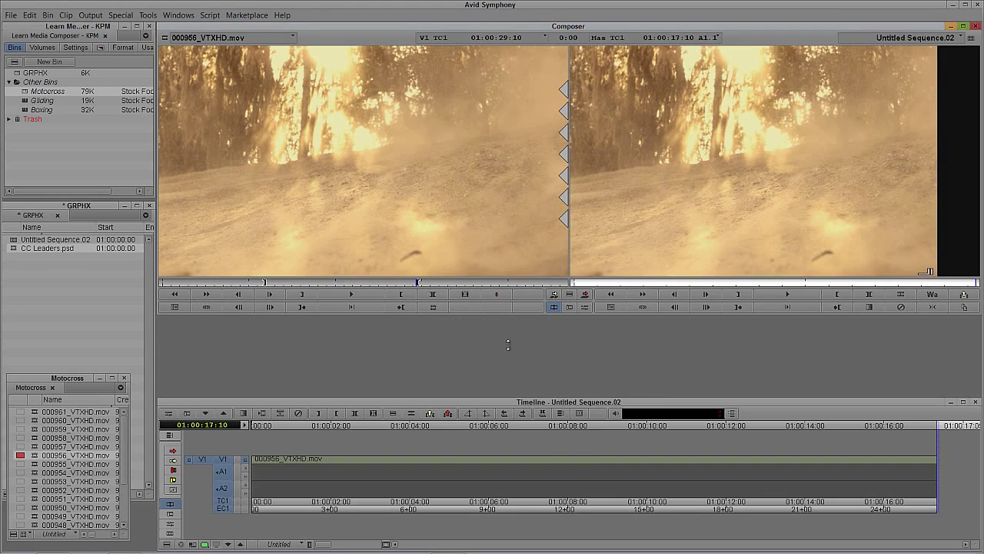
Add video track V2, patch the source to it, and overwrite CC Leaders.psd above the full length of the motocross clip.
{"action": "key", "text": "ctrl+y"}
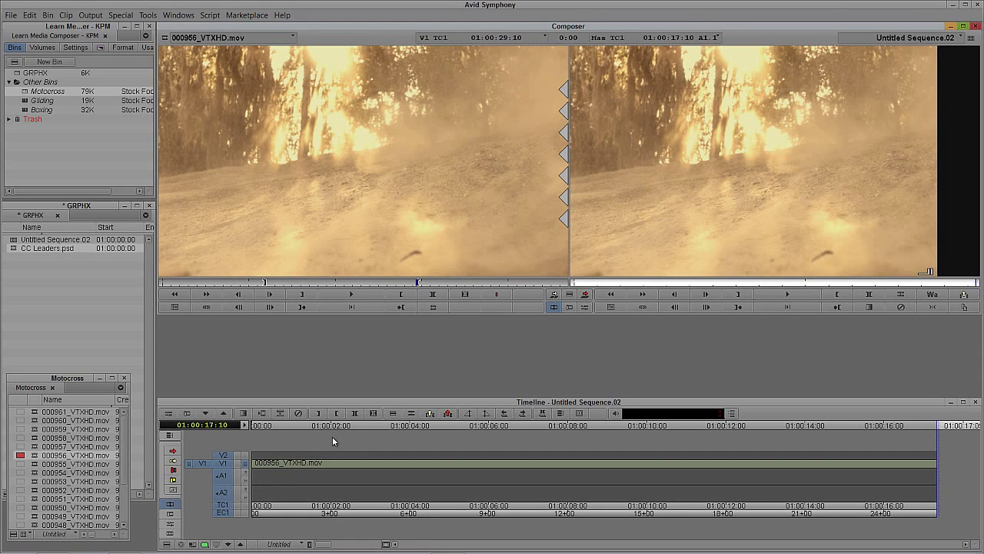
{"action": "left_click", "coordinate": [223, 471]}
{"action": "left_click_drag", "start_coordinate": [201, 463], "coordinate": [201, 454]}
{"action": "left_click", "coordinate": [322, 464]}
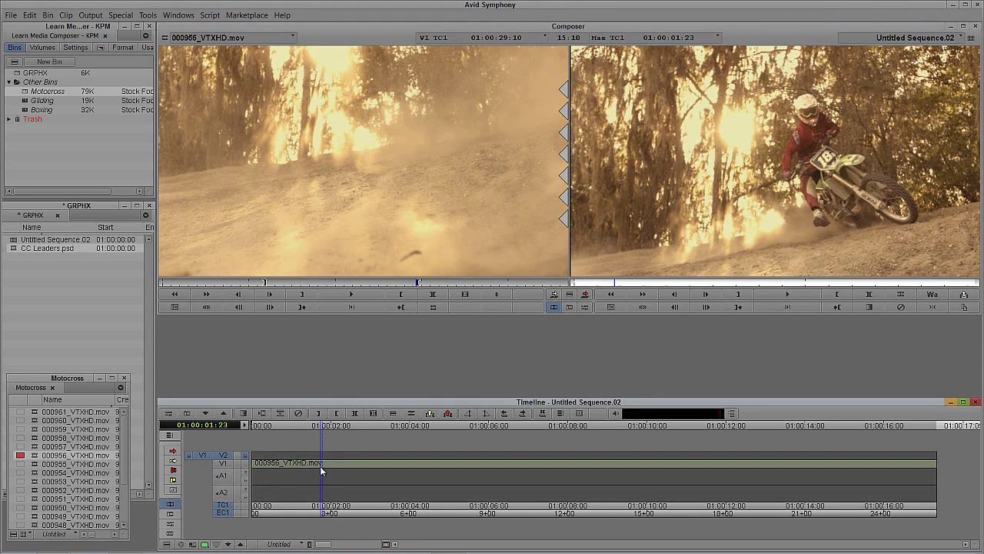
{"action": "left_click_drag", "start_coordinate": [17, 252], "coordinate": [296, 209]}
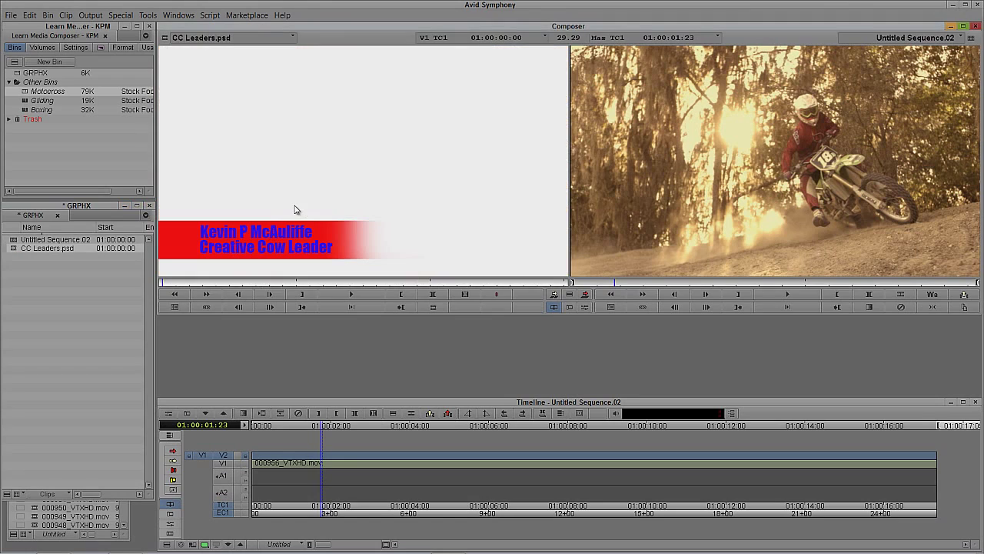
{"action": "key", "text": "b"}
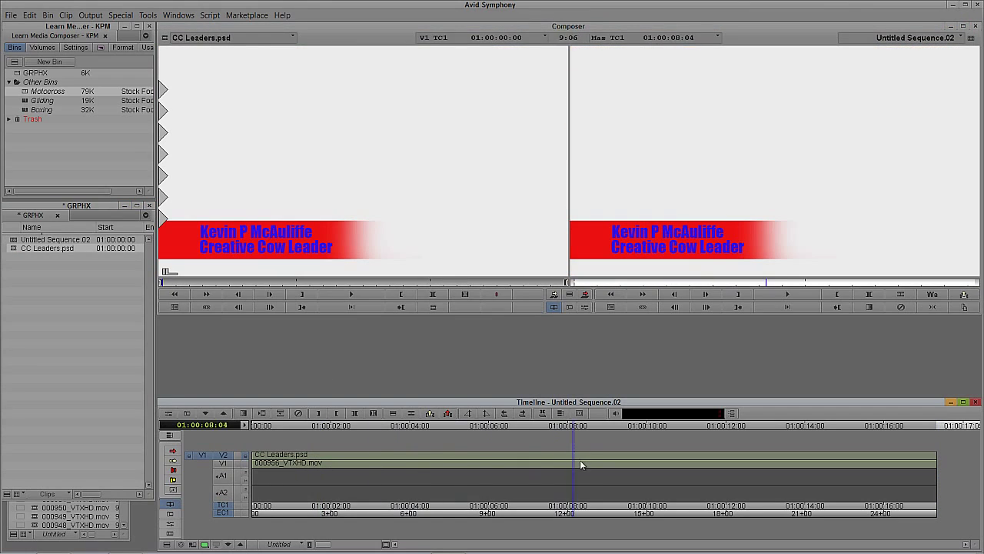
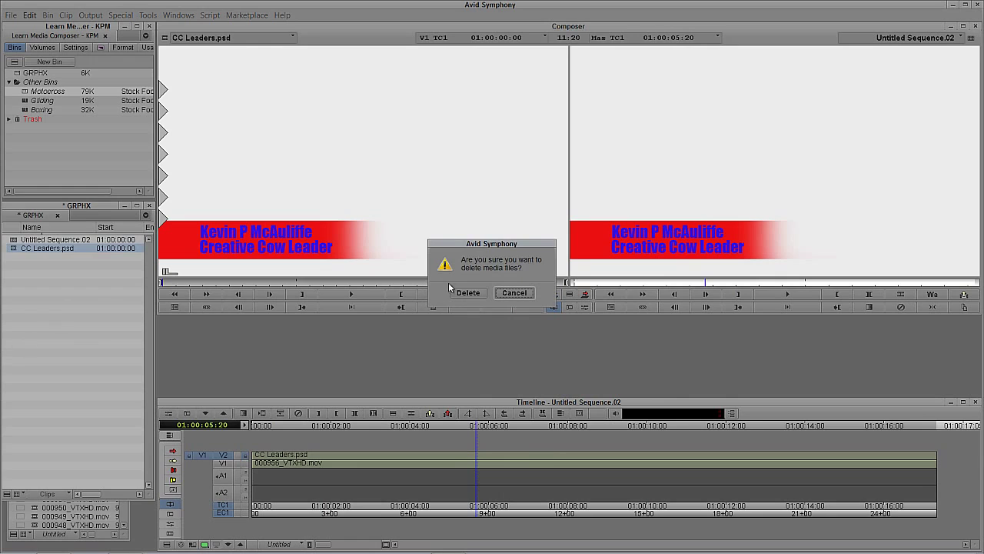
Import CC Leaders.psd into the GRPHX bin again as a flattened image, with the alpha channel set to Do not invert.
{"action": "right_click", "coordinate": [54, 291]}
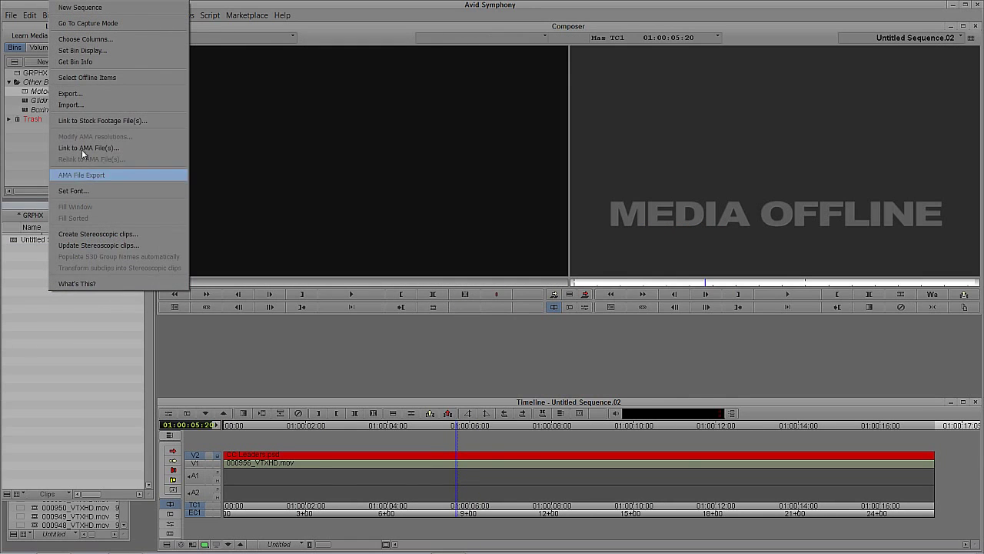
{"action": "left_click", "coordinate": [81, 104]}
{"action": "left_click", "coordinate": [581, 279]}
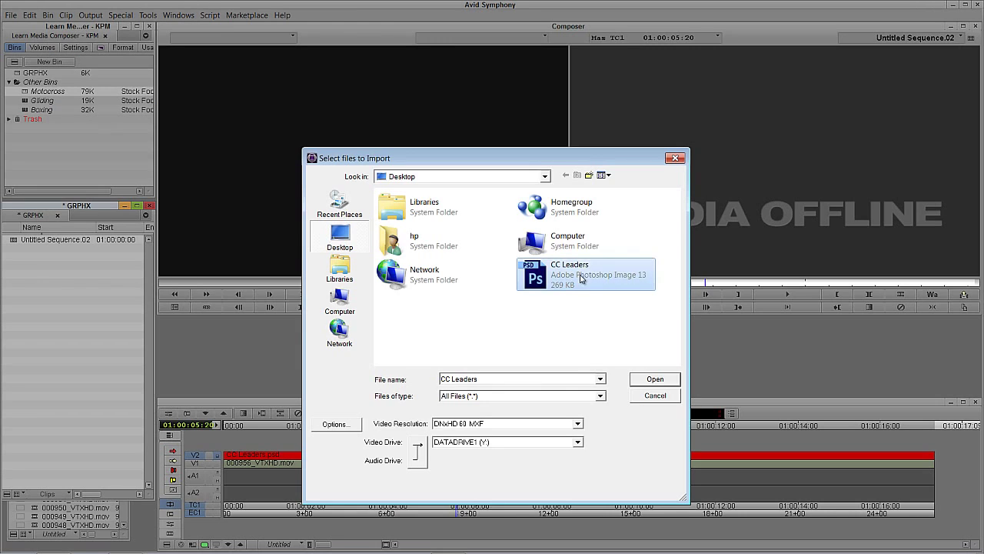
{"action": "left_click", "coordinate": [332, 425]}
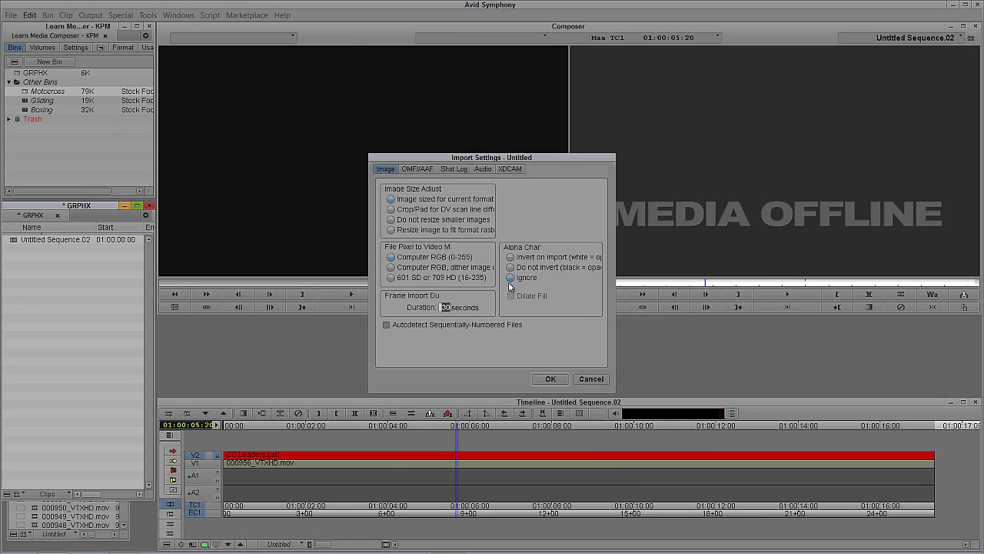
{"action": "left_click", "coordinate": [527, 269]}
{"action": "left_click", "coordinate": [545, 379]}
{"action": "left_click", "coordinate": [571, 284]}
{"action": "double_click", "coordinate": [571, 285]}
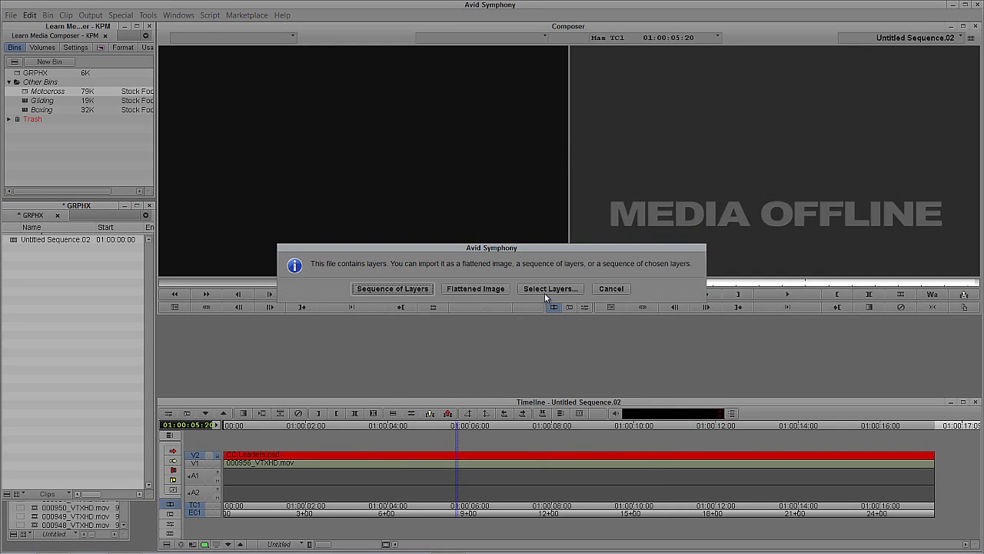
{"action": "left_click", "coordinate": [475, 289]}
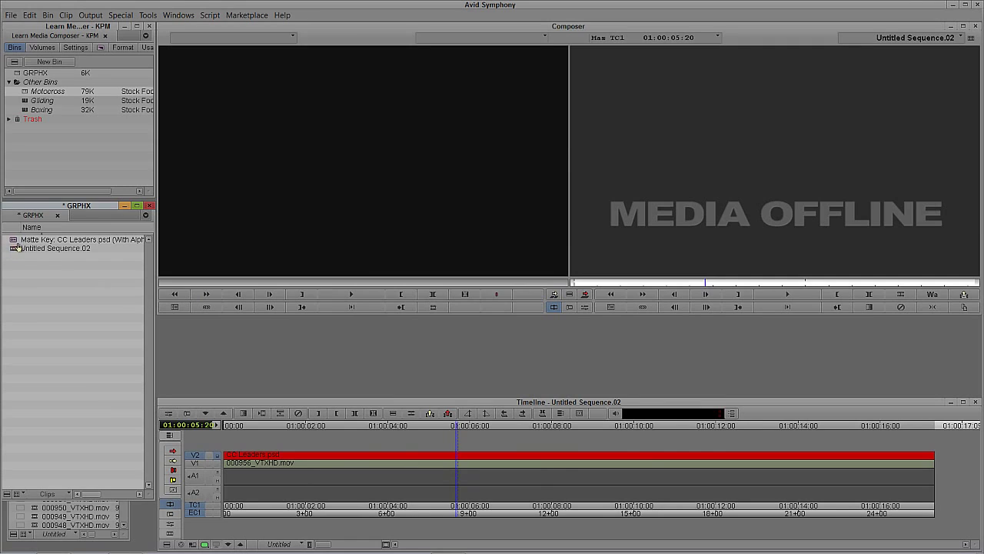
Load the CC Leaders.psd matte key clip, mark an in point at 01:00:07:03, overwrite it onto V2, and review the composite around 01:00:04:28.
{"action": "left_click_drag", "start_coordinate": [11, 244], "coordinate": [258, 234]}
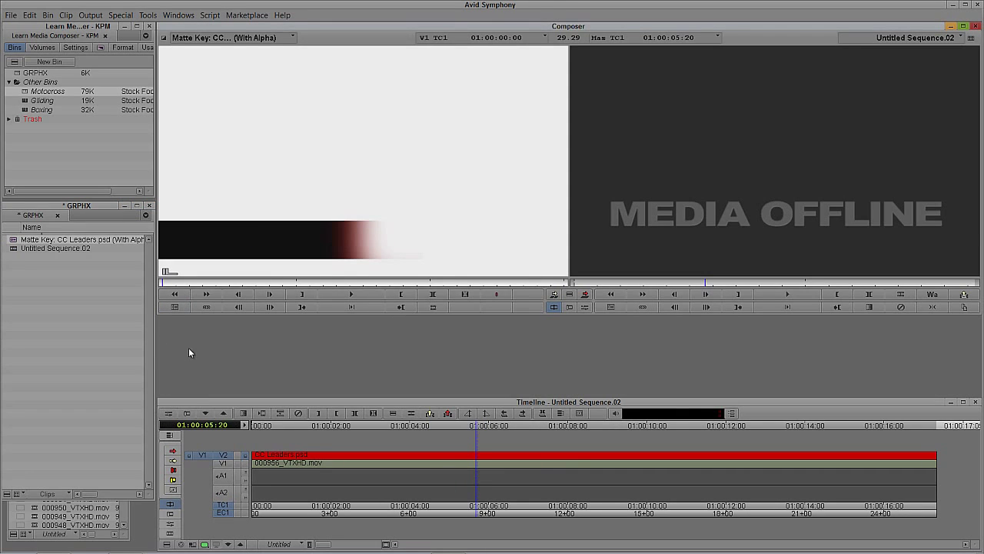
{"action": "left_click", "coordinate": [258, 282]}
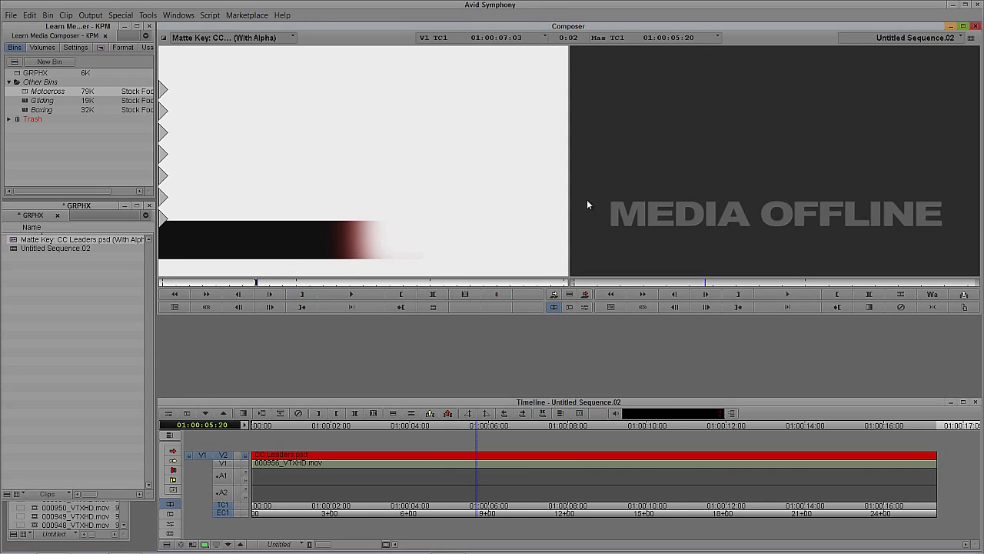
{"action": "key", "text": "v"}
{"action": "key", "text": "ctrl+z"}
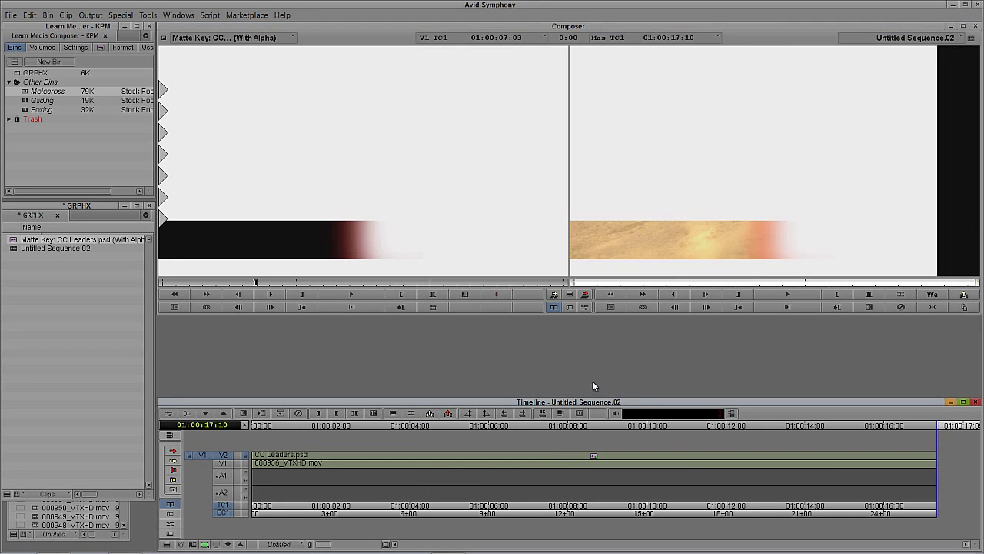
{"action": "left_click_drag", "start_coordinate": [550, 452], "coordinate": [447, 458]}
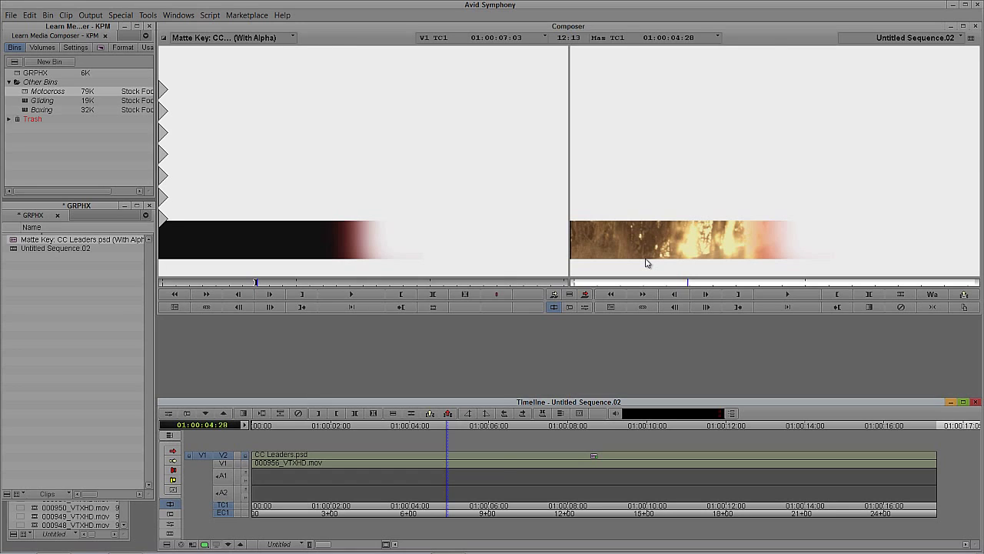
Open the V2 matte key in the Effect Editor, promote it to 3D, and turn on Invert Key under Foreground.
{"action": "key", "text": "ctrl+8"}
{"action": "left_click_drag", "start_coordinate": [394, 97], "coordinate": [98, 120]}
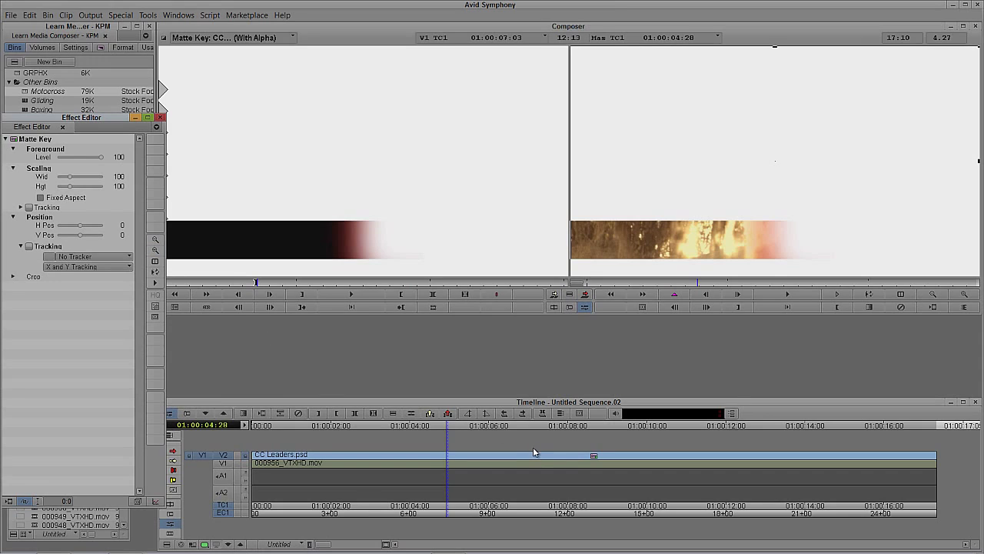
{"action": "left_click_drag", "start_coordinate": [82, 119], "coordinate": [126, 91]}
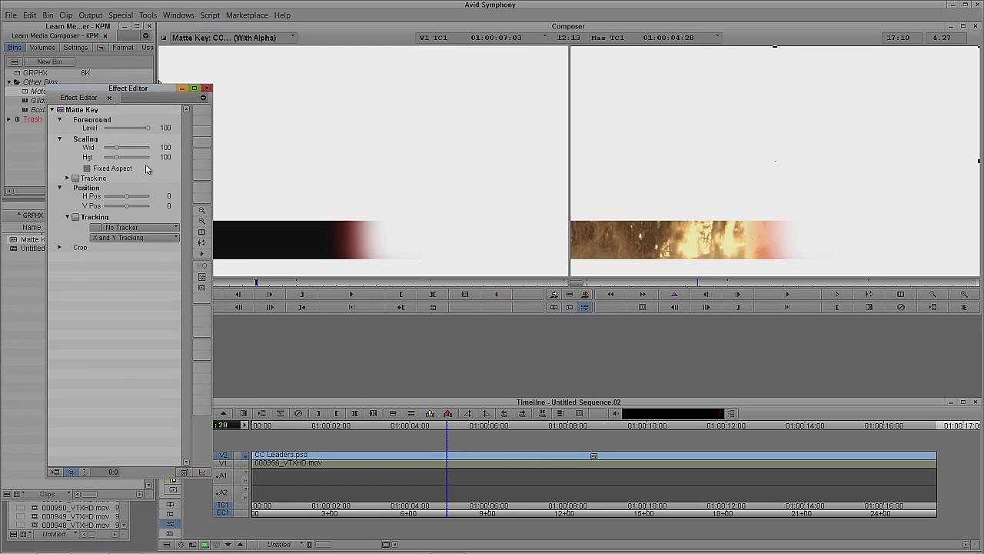
{"action": "left_click", "coordinate": [184, 473]}
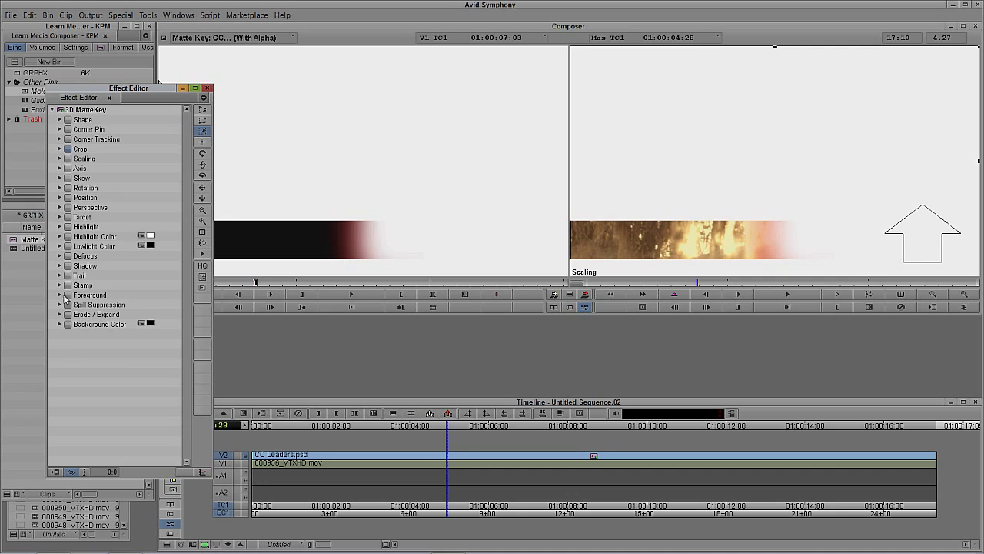
{"action": "left_click", "coordinate": [68, 296]}
{"action": "left_click", "coordinate": [69, 295]}
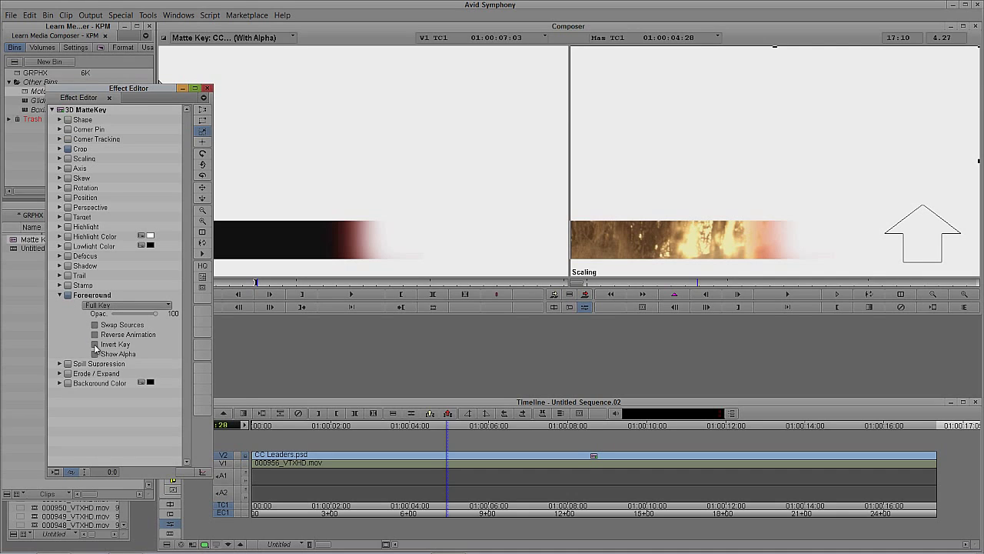
{"action": "left_click", "coordinate": [95, 344]}
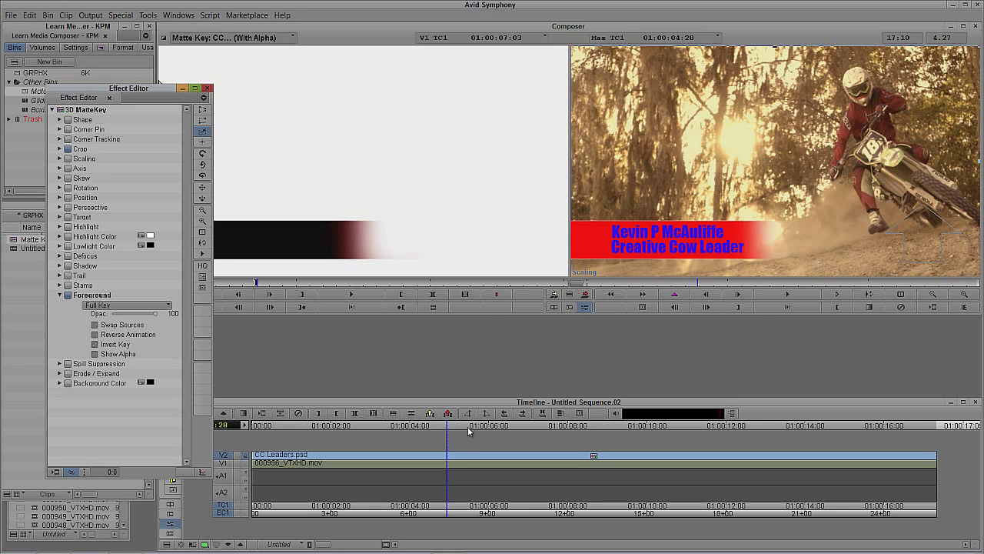
Play the sequence to check the keyed lower third, and review the matte key's Foreground settings in the Effect Editor.
{"action": "left_click_drag", "start_coordinate": [444, 473], "coordinate": [255, 466]}
{"action": "key", "text": "space"}
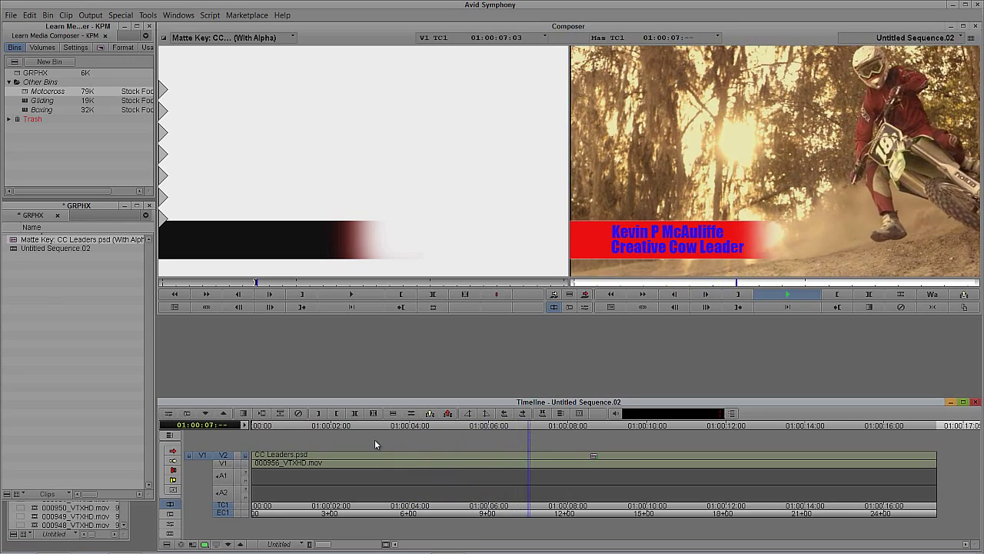
{"action": "key", "text": "space"}
{"action": "key", "text": "ctrl+8"}
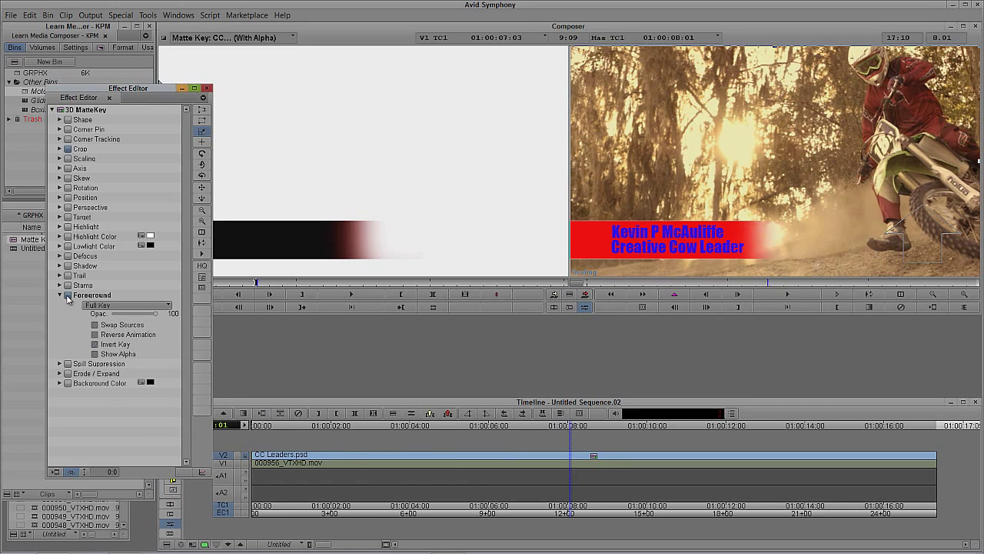
{"action": "left_click", "coordinate": [207, 88]}
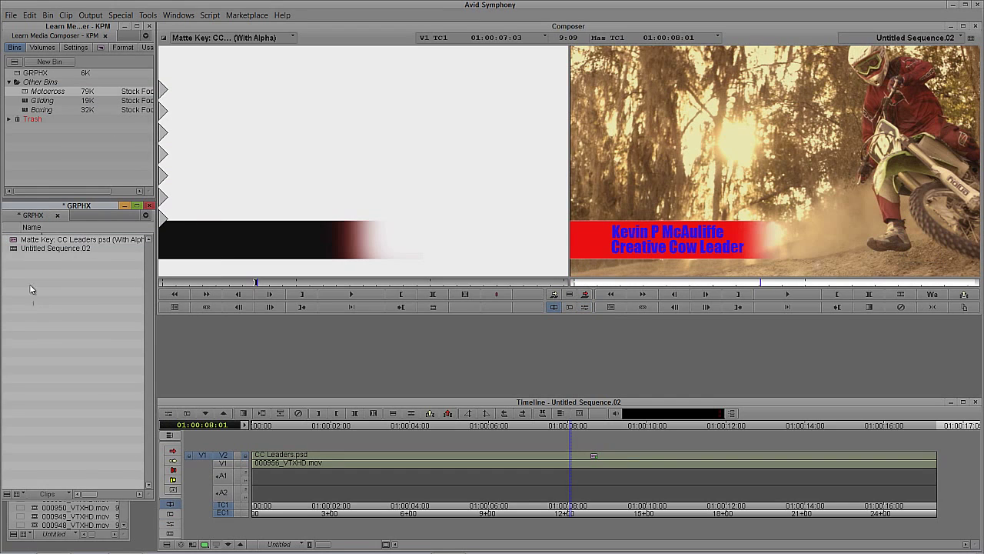
Delete the CC Leaders.psd matte key clip from the GRPHX bin together with its associated media files.
{"action": "left_click", "coordinate": [16, 240]}
{"action": "key", "text": "Delete"}
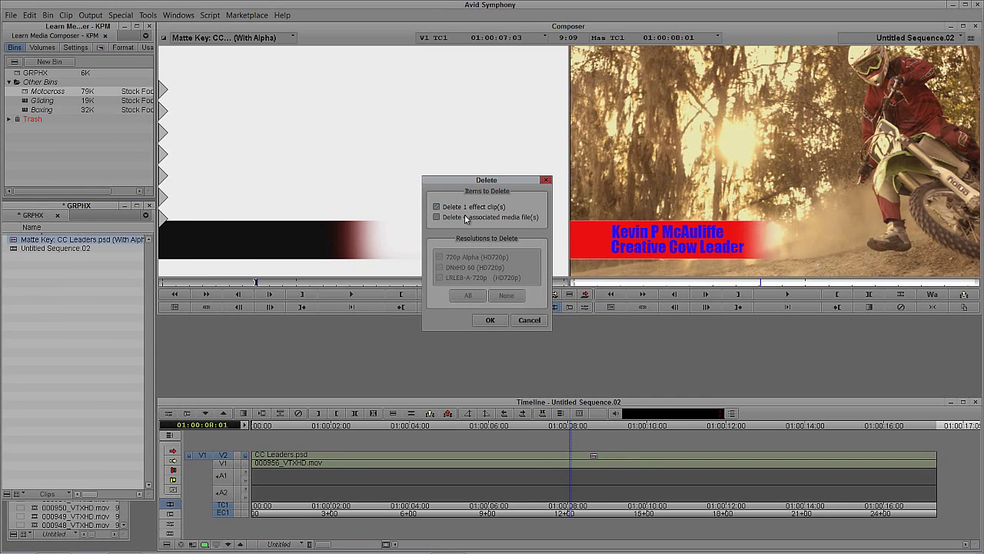
{"action": "left_click", "coordinate": [489, 319]}
{"action": "left_click", "coordinate": [460, 293]}
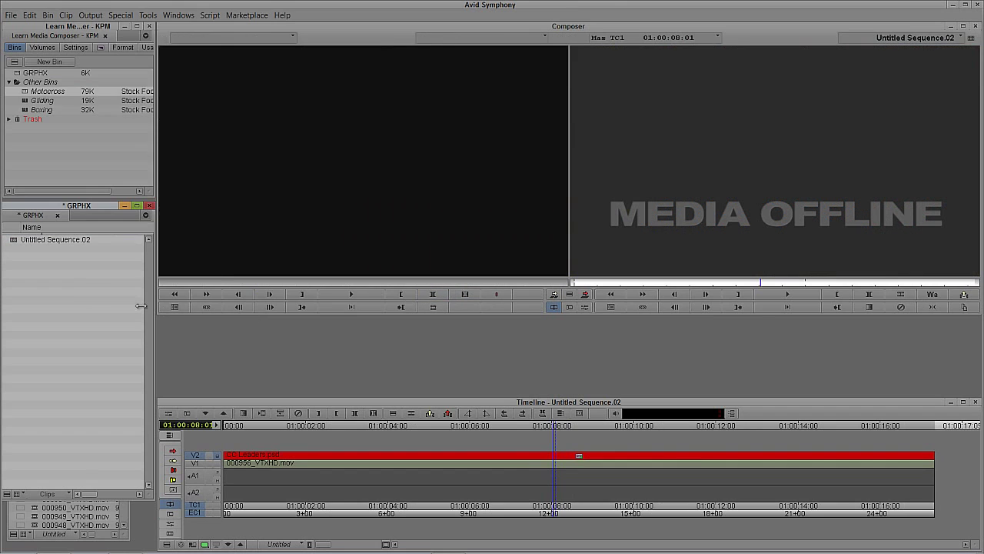
Select CC Leaders.psd on the Desktop for import into the GRPHX bin, and check the layered original in Photoshop before returning to Avid.
{"action": "right_click", "coordinate": [84, 288]}
{"action": "left_click", "coordinate": [166, 103]}
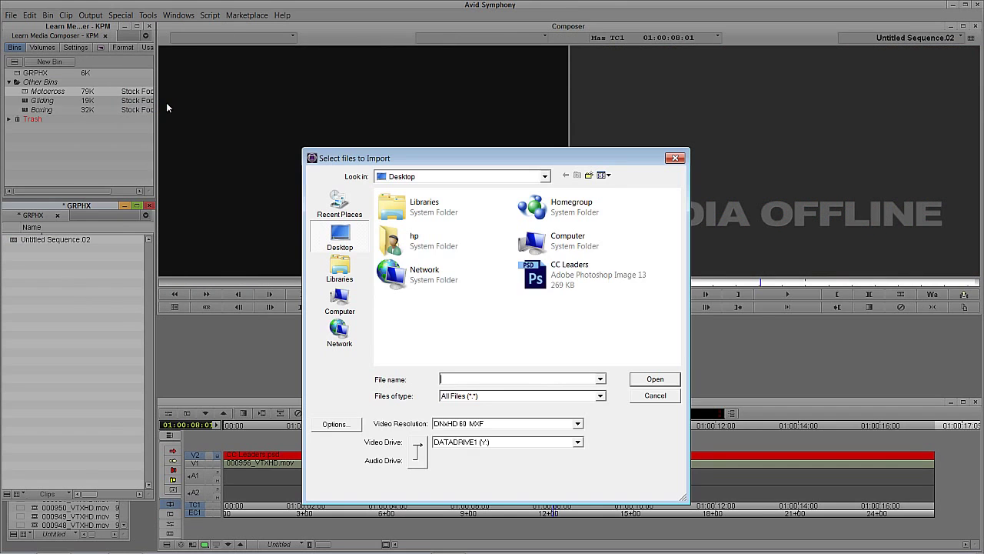
{"action": "left_click", "coordinate": [569, 274]}
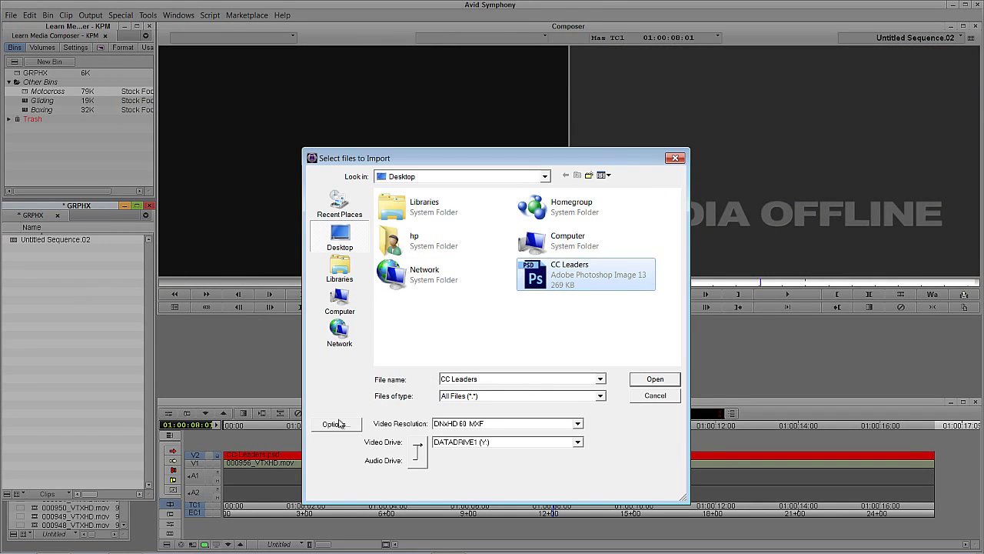
{"action": "left_click", "coordinate": [125, 547]}
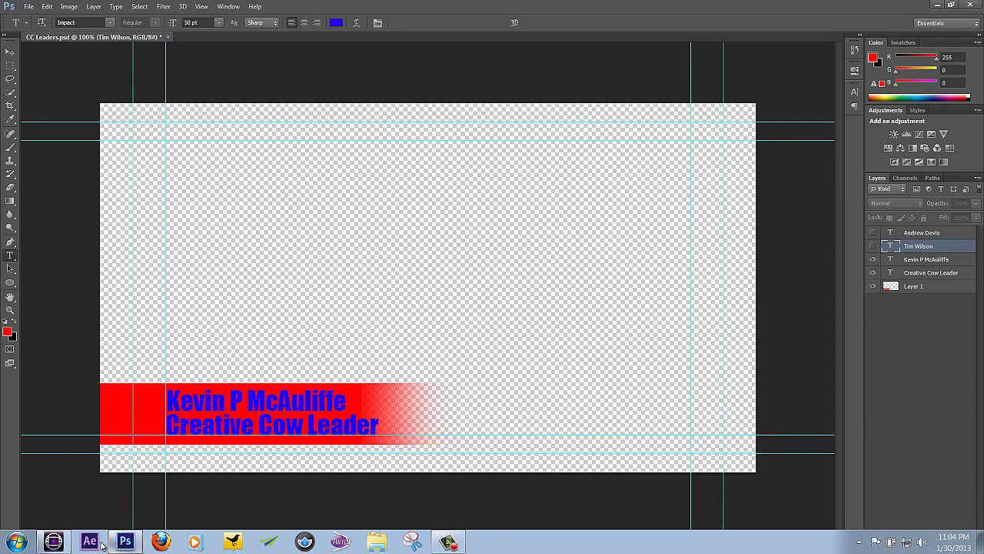
{"action": "left_click", "coordinate": [53, 541]}
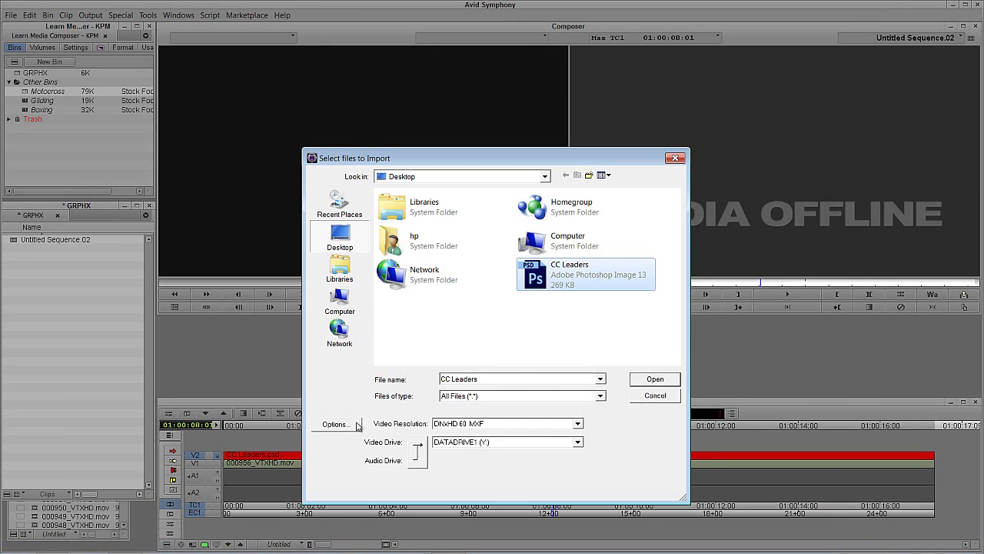
Set the import alpha channel option to Invert on import and import CC Leaders.psd as a flattened image.
{"action": "left_click", "coordinate": [340, 424]}
{"action": "left_click", "coordinate": [517, 258]}
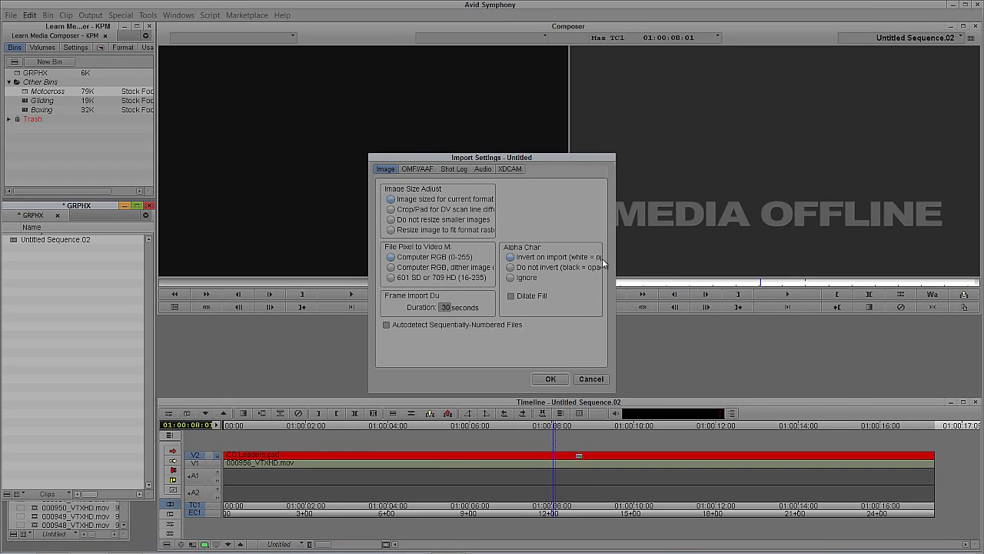
{"action": "left_click", "coordinate": [552, 379]}
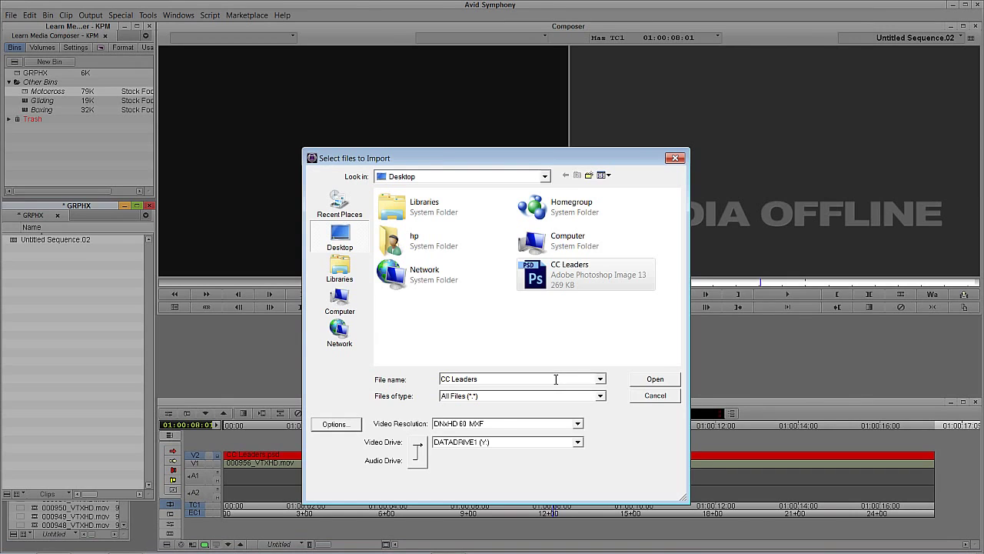
{"action": "left_click", "coordinate": [654, 378]}
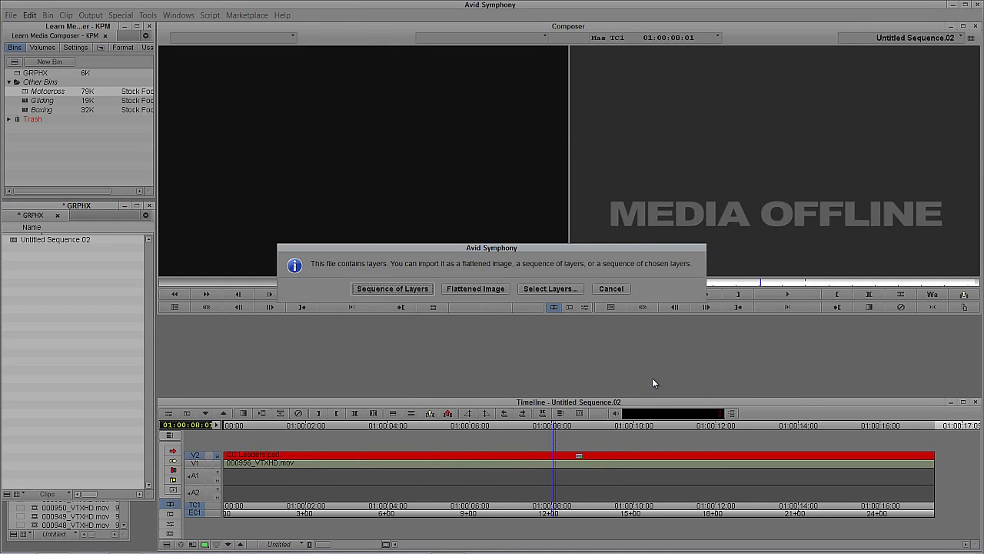
{"action": "left_click", "coordinate": [483, 289]}
Load the new CC Leaders.psd matte key, place it on V2 over the motocross clip, and play through the keyed lower third.
{"action": "left_click_drag", "start_coordinate": [13, 240], "coordinate": [308, 208]}
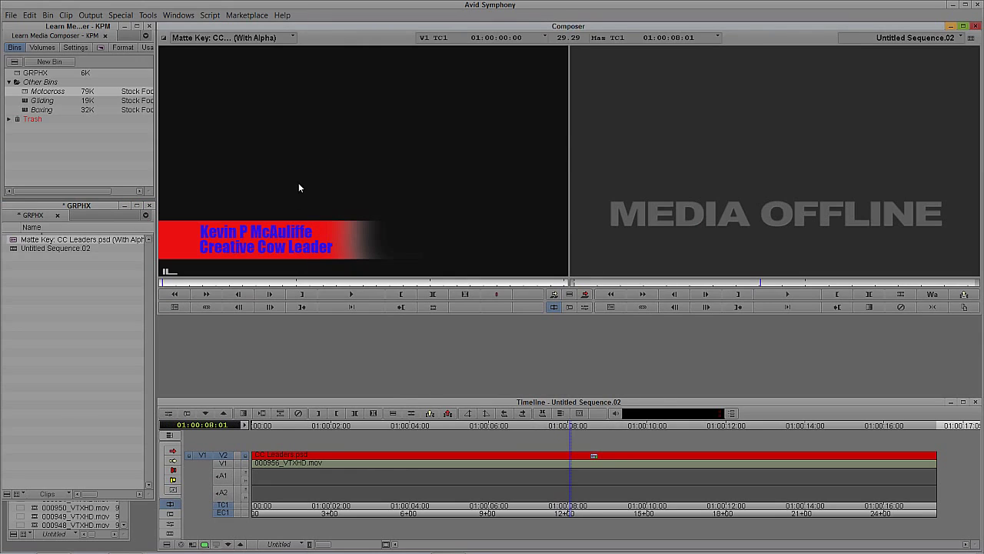
{"action": "left_click", "coordinate": [477, 459]}
{"action": "key", "text": "j"}
{"action": "key", "text": "j"}
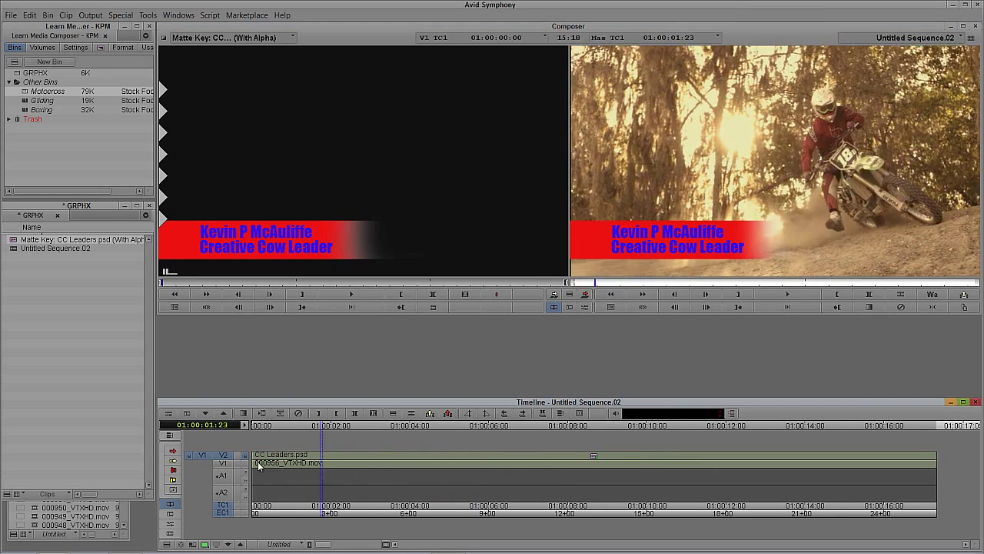
{"action": "key", "text": "l"}
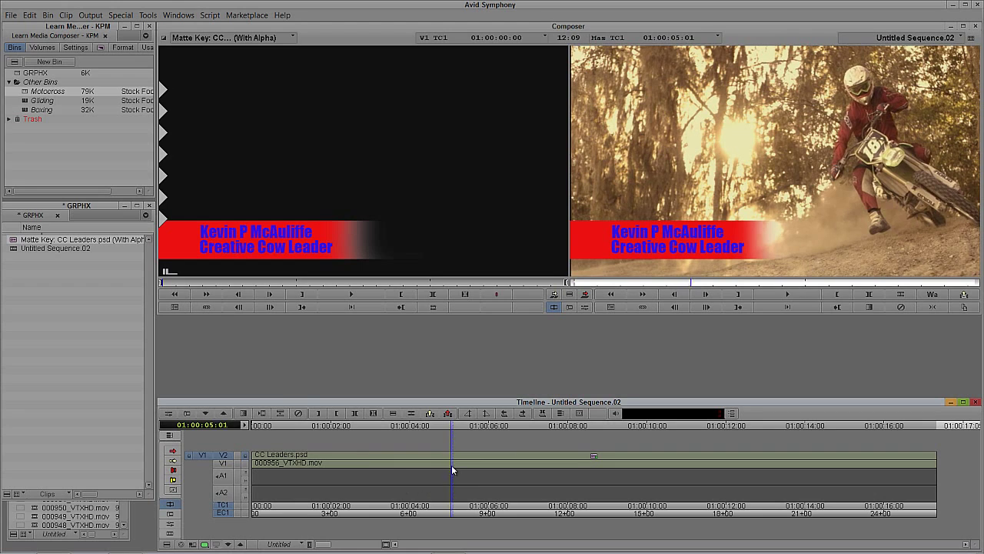
{"action": "key", "text": "k"}
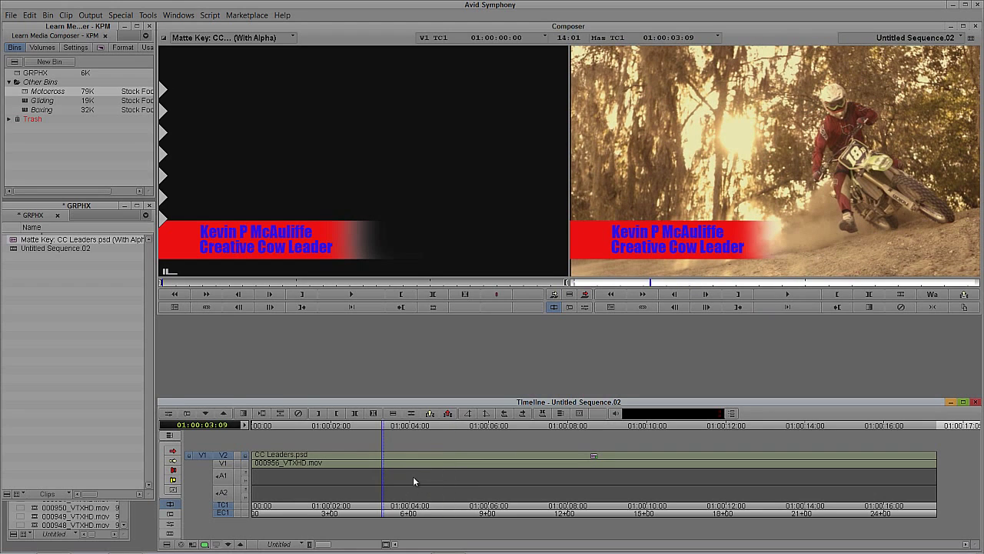
Mark the sequence from its start to 01:00:03:09 and lift that part of the lower third from V2.
{"action": "key", "text": "o"}
{"action": "key", "text": "Home"}
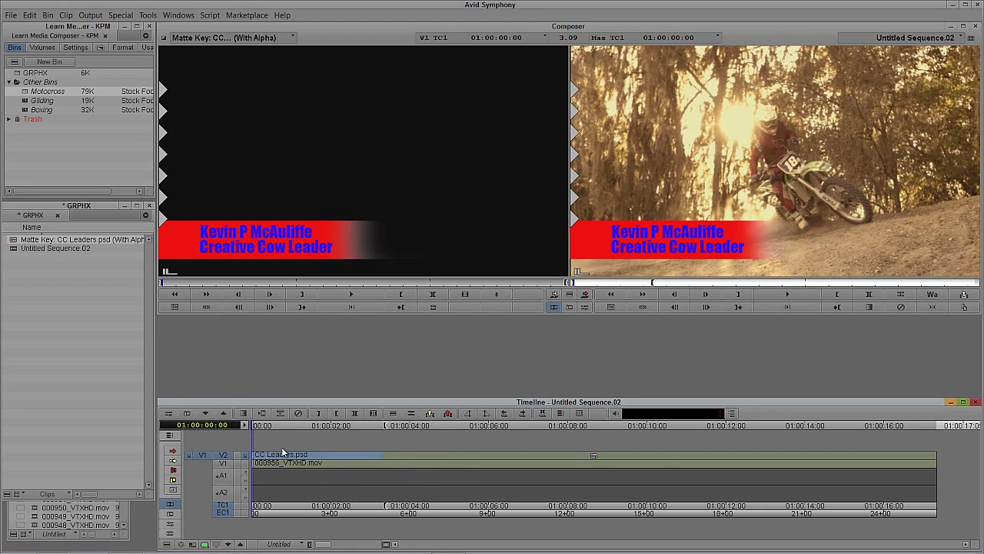
{"action": "key", "text": "z"}
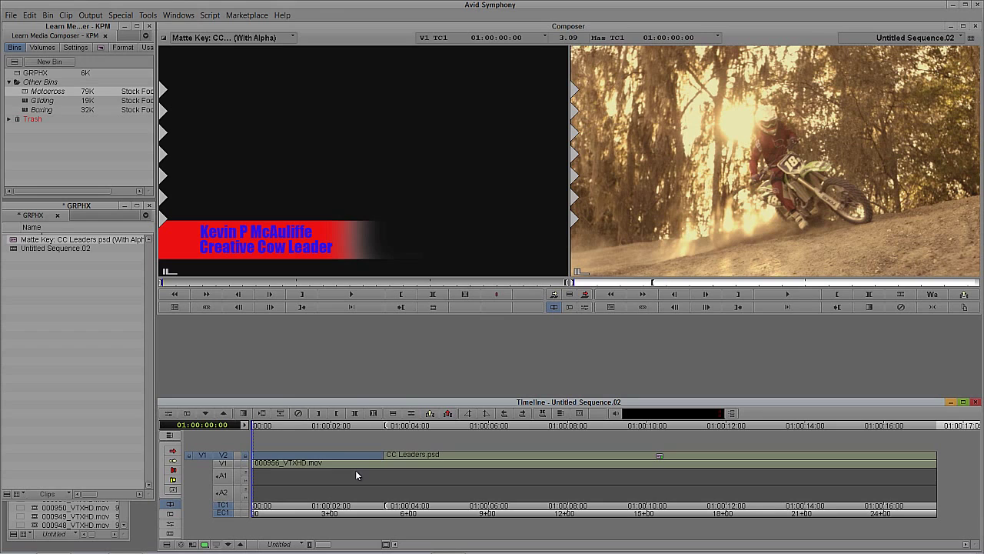
Try to add a 24-frame dissolve at the start of the V2 lower third.
{"action": "mouse_move", "coordinate": [355, 470]}
{"action": "left_mouse_down"}
{"action": "mouse_move", "coordinate": [440, 468]}
{"action": "mouse_move", "coordinate": [312, 467]}
{"action": "mouse_move", "coordinate": [361, 472]}
{"action": "left_mouse_up"}
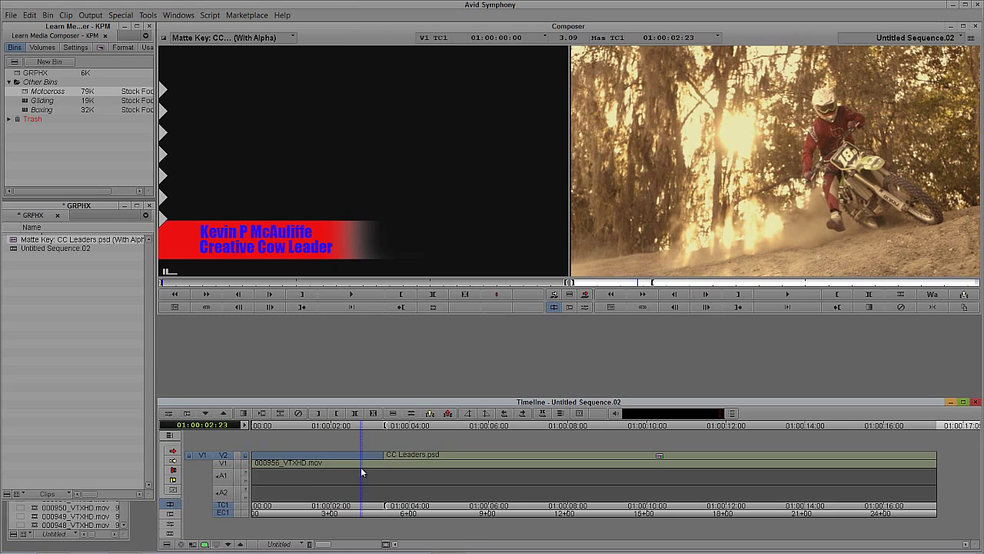
{"action": "key", "text": "backslash"}
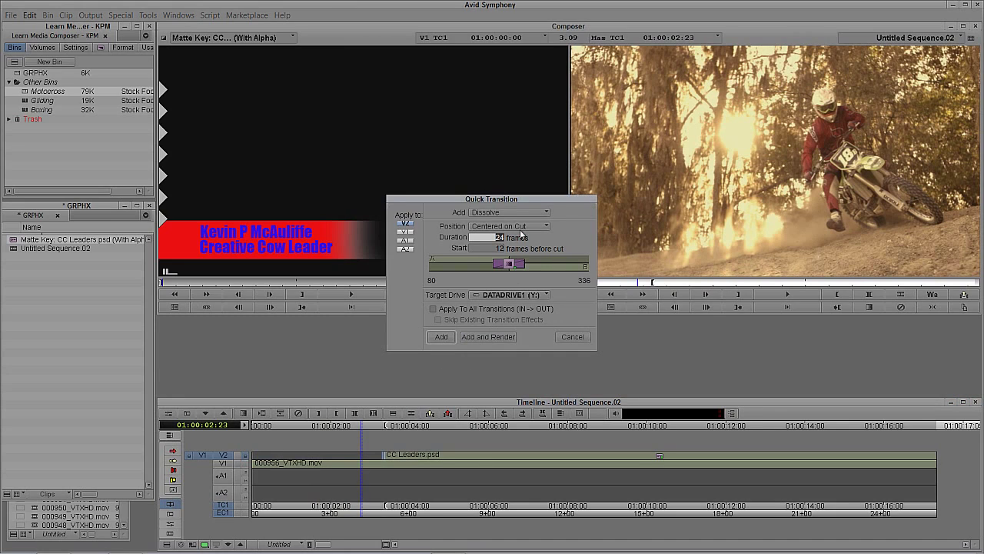
{"action": "left_click", "coordinate": [511, 226]}
{"action": "left_click", "coordinate": [509, 261]}
{"action": "left_click", "coordinate": [441, 337]}
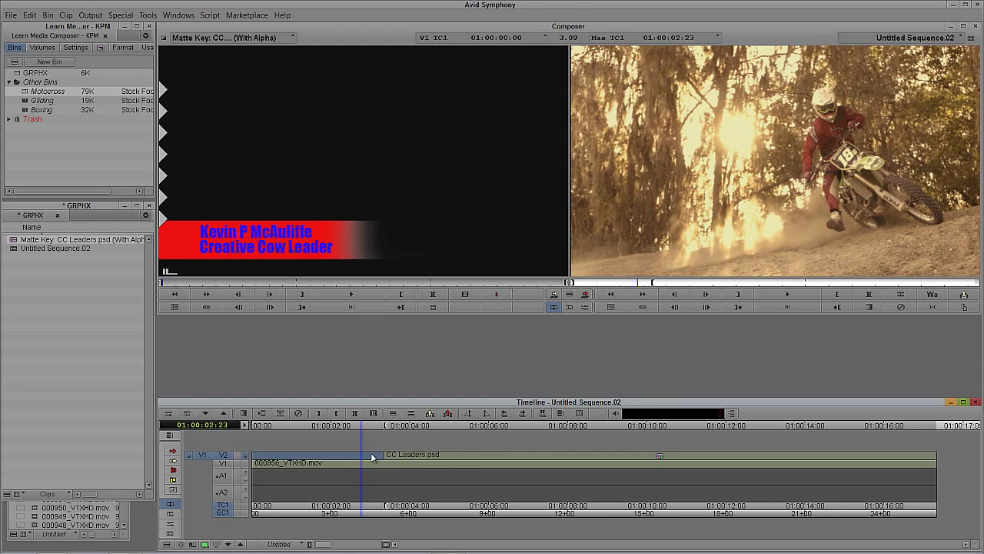
Apply a Fade Effect with a 24-frame fade up and 0-frame fade down to the V2 lower third, and play it back.
{"action": "mouse_move", "coordinate": [417, 468]}
{"action": "left_mouse_down"}
{"action": "mouse_move", "coordinate": [454, 472]}
{"action": "mouse_move", "coordinate": [430, 477]}
{"action": "left_mouse_up"}
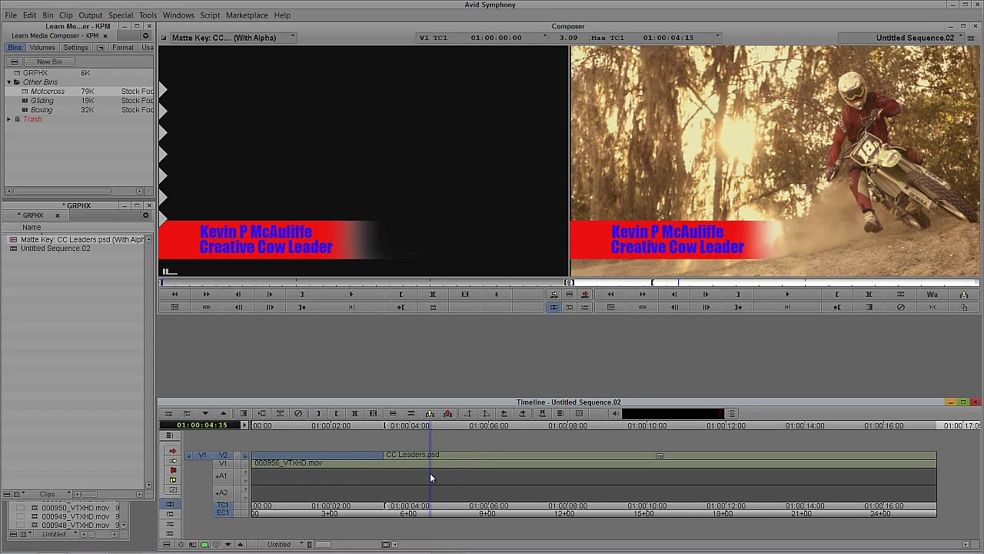
{"action": "key", "text": "f"}
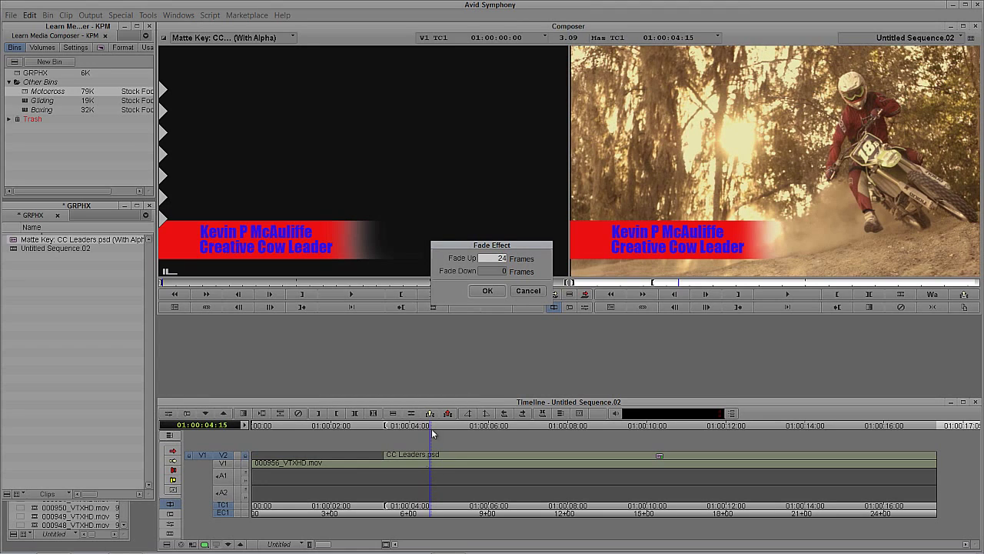
{"action": "left_click", "coordinate": [484, 293]}
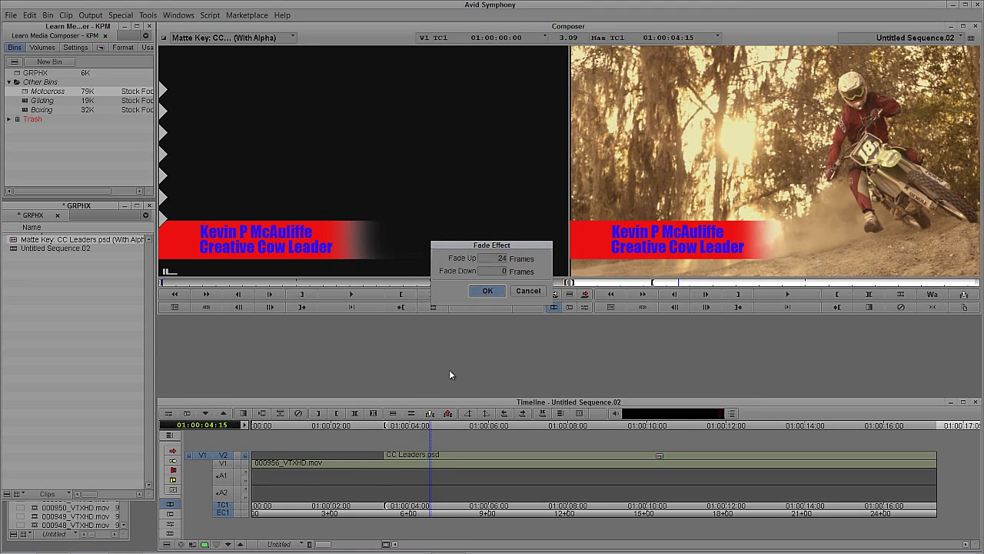
{"action": "left_click_drag", "start_coordinate": [390, 461], "coordinate": [312, 462]}
{"action": "key", "text": "space"}
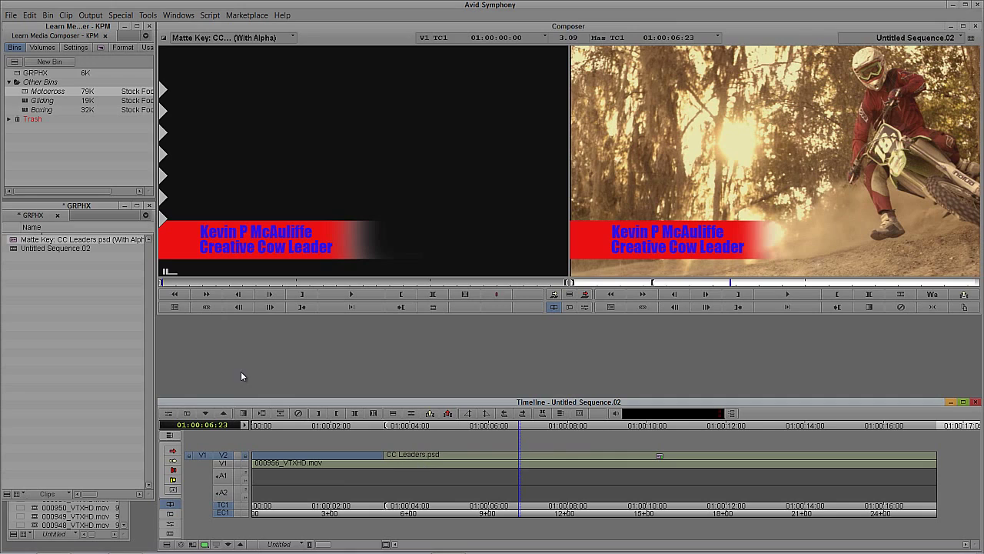
Delete the flattened matte key and its media from the GRPHX bin, and remove the offline CC Leaders.psd segment from V2.
{"action": "left_click", "coordinate": [18, 241]}
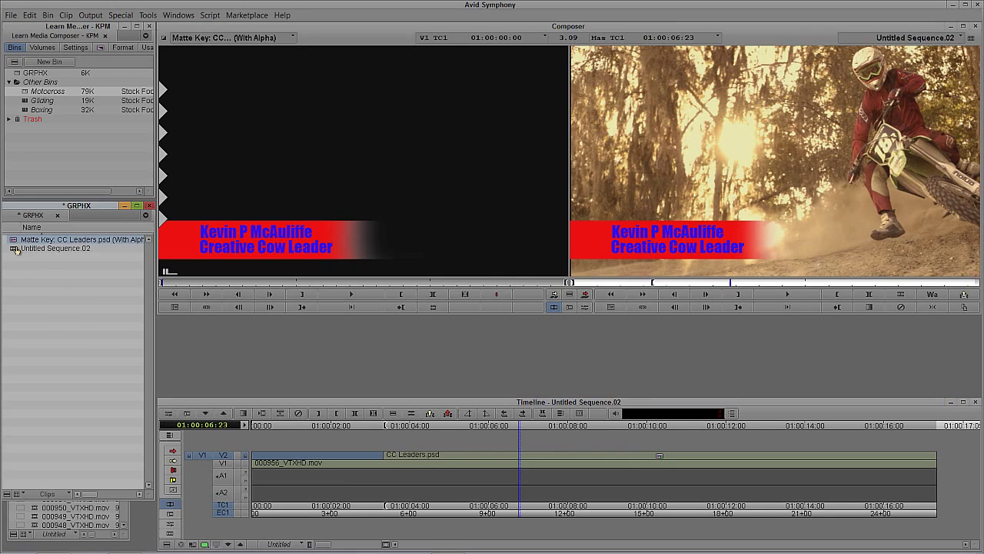
{"action": "key", "text": "Delete"}
{"action": "left_click", "coordinate": [437, 217]}
{"action": "left_click", "coordinate": [476, 325]}
{"action": "left_click", "coordinate": [467, 293]}
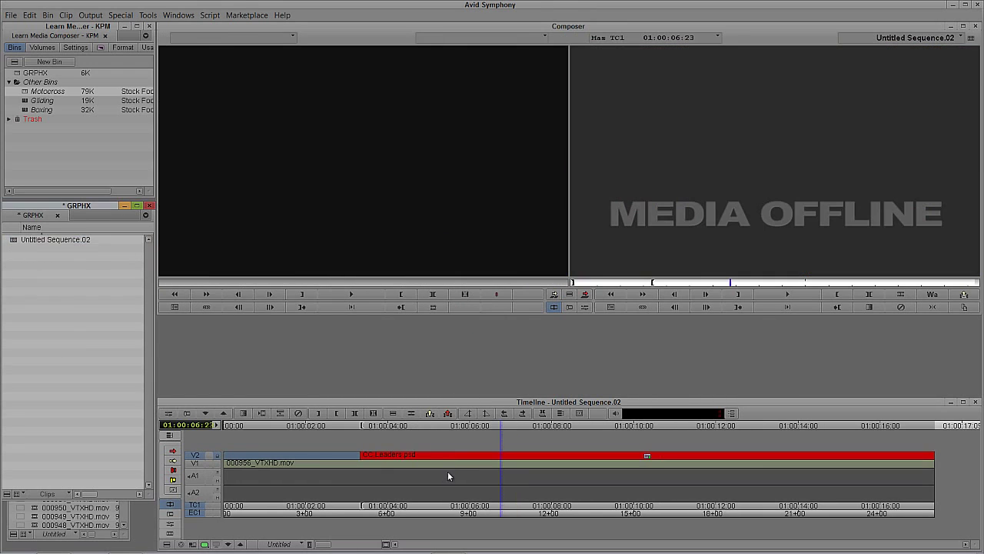
{"action": "left_click", "coordinate": [447, 460]}
{"action": "key", "text": "Delete"}
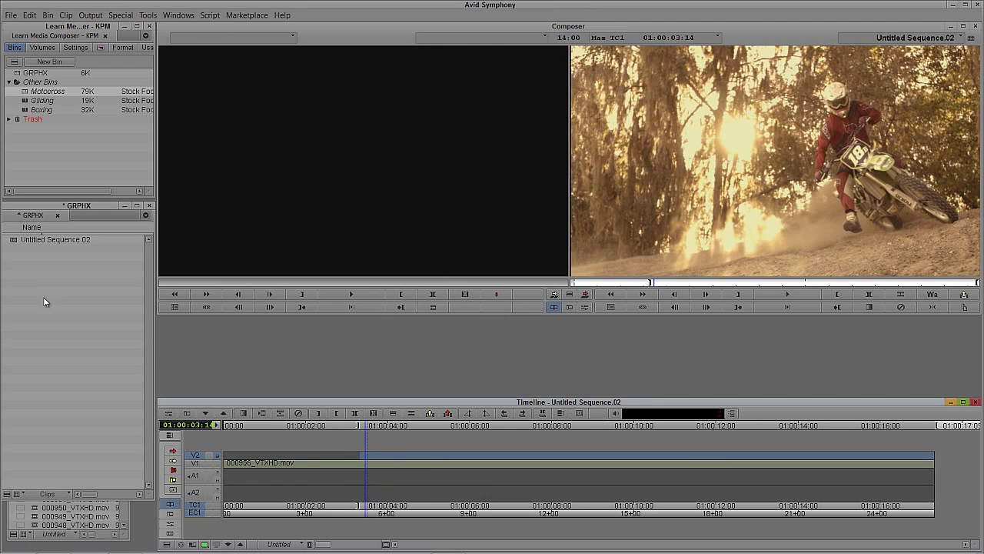
Import CC Leaders.psd from the Desktop into the GRPHX bin as a sequence of layers.
{"action": "left_click", "coordinate": [46, 265]}
{"action": "right_click", "coordinate": [46, 265]}
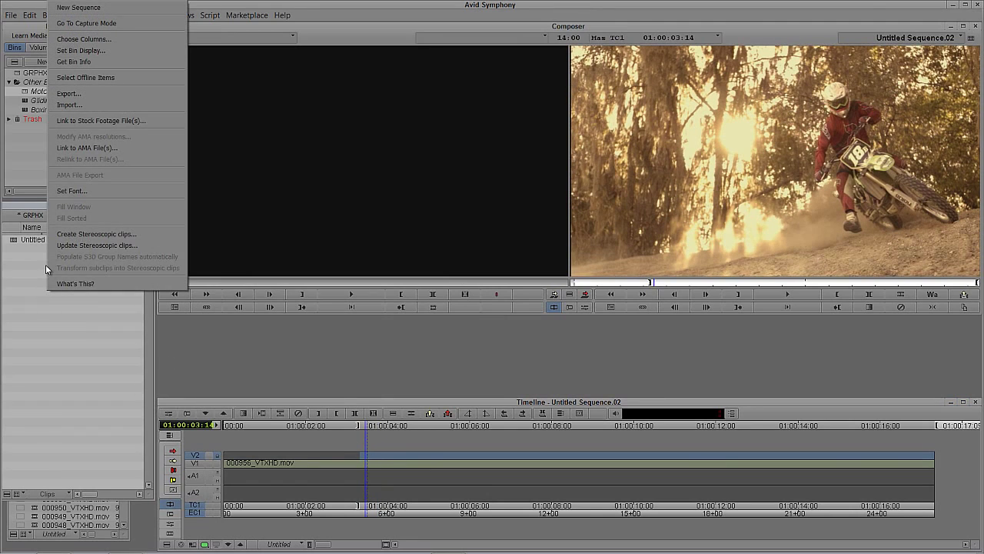
{"action": "left_click", "coordinate": [119, 107]}
{"action": "left_click", "coordinate": [566, 281]}
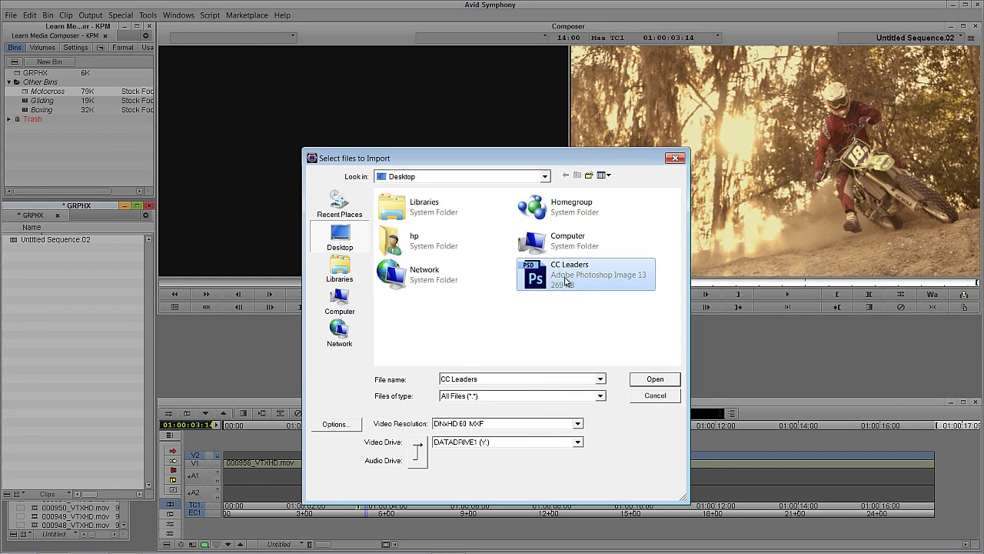
{"action": "left_click", "coordinate": [652, 379]}
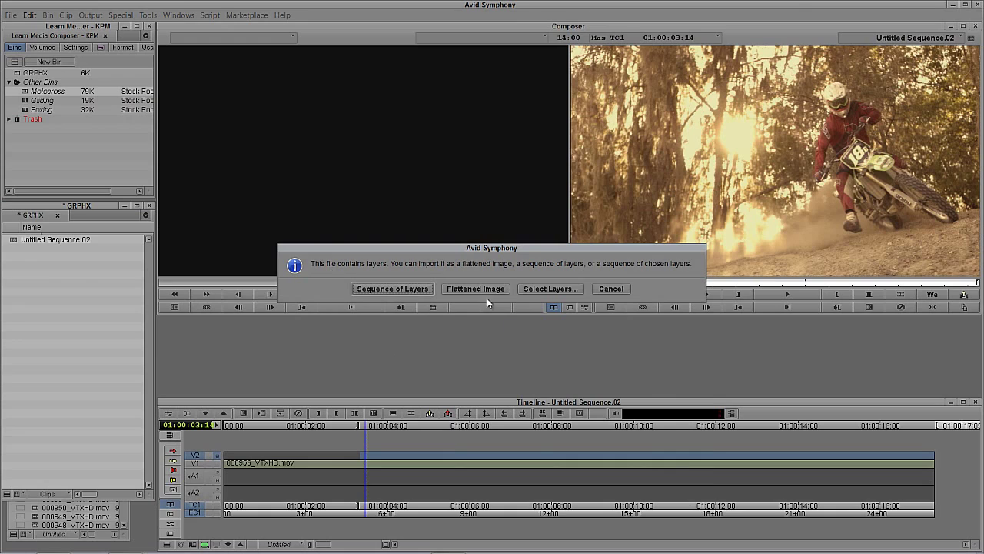
{"action": "left_click", "coordinate": [371, 290]}
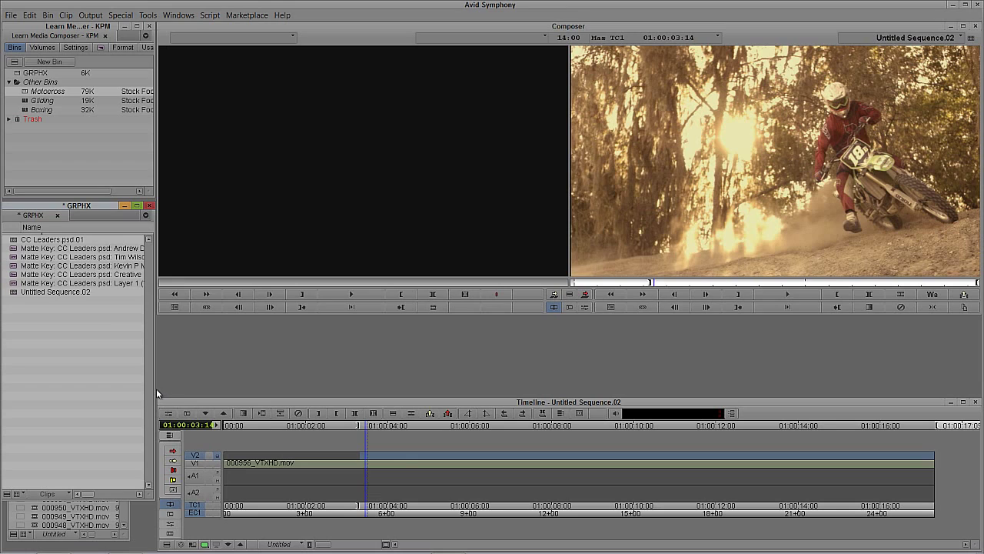
Temporarily widen the GRPHX bin to read the layer clip names, and preview each layer's matte key clip in the source monitor.
{"action": "left_click_drag", "start_coordinate": [157, 386], "coordinate": [302, 388]}
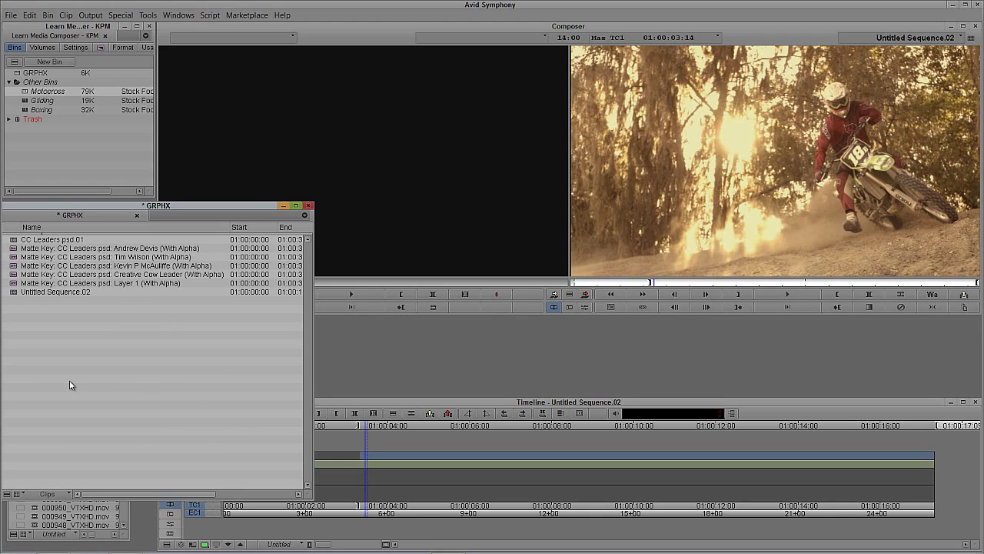
{"action": "left_click_drag", "start_coordinate": [310, 487], "coordinate": [148, 504]}
{"action": "left_click", "coordinate": [12, 249]}
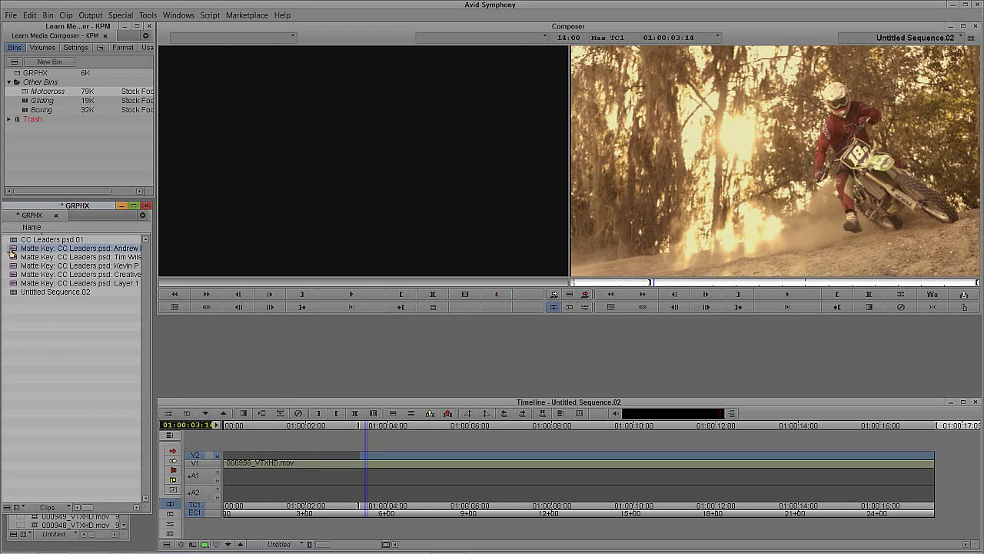
{"action": "double_click", "coordinate": [12, 249]}
{"action": "double_click", "coordinate": [12, 257]}
{"action": "double_click", "coordinate": [12, 266]}
{"action": "double_click", "coordinate": [12, 274]}
{"action": "double_click", "coordinate": [12, 283]}
{"action": "left_click", "coordinate": [19, 332]}
Load the CC Leaders.psd.01 sequence and scrub through its stacked layer tracks V1 to V5.
{"action": "left_click", "coordinate": [13, 241]}
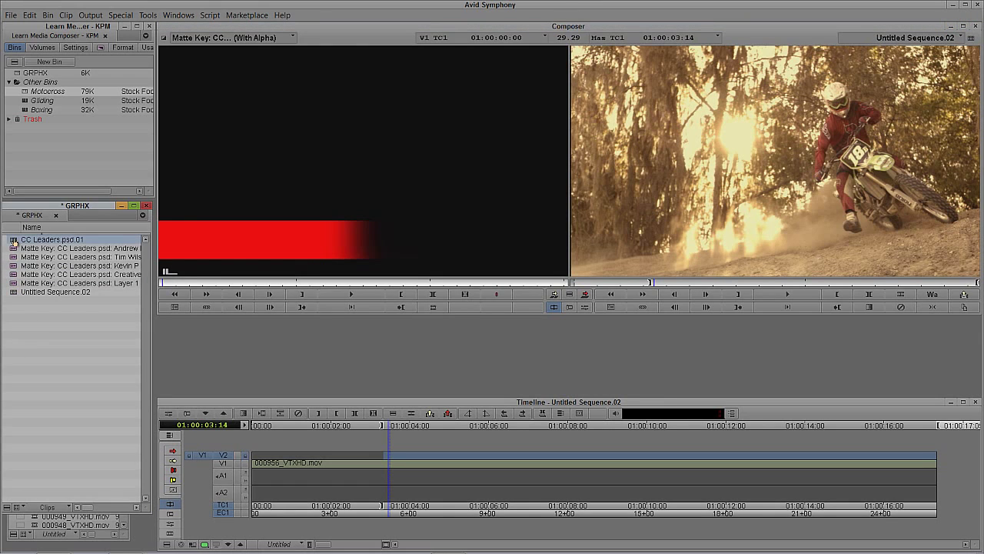
{"action": "double_click", "coordinate": [13, 240]}
{"action": "left_click", "coordinate": [540, 469]}
{"action": "left_click", "coordinate": [376, 471]}
{"action": "left_click_drag", "start_coordinate": [422, 474], "coordinate": [300, 495]}
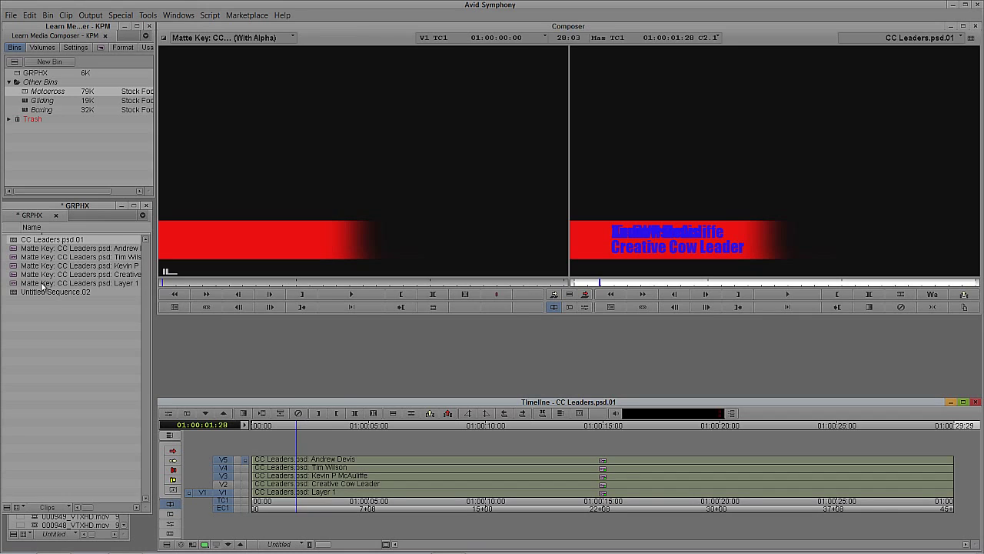
Delete the CC Leaders.psd.01 sequence, its five layer matte key clips and all associated media files from the GRPHX bin.
{"action": "left_click", "coordinate": [49, 325]}
{"action": "right_click", "coordinate": [44, 322]}
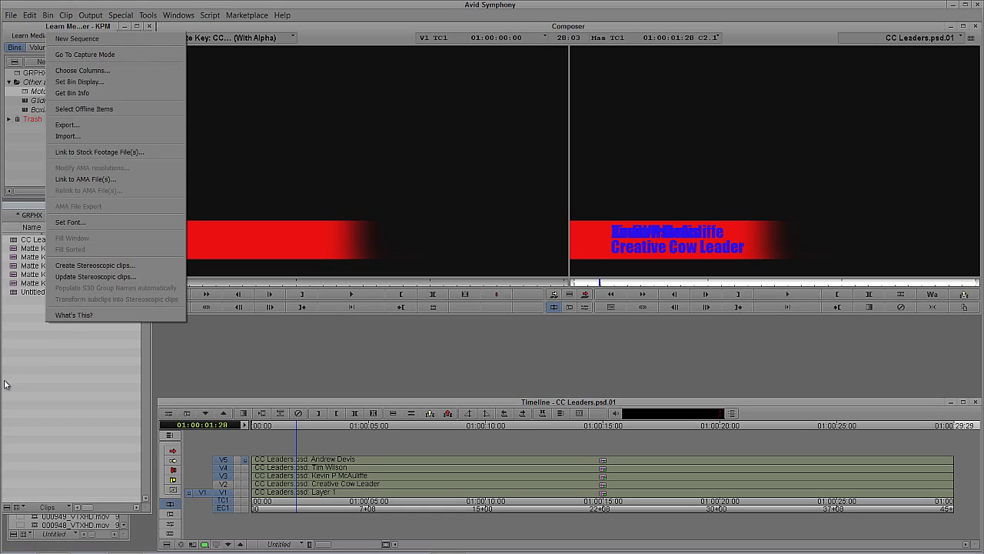
{"action": "left_click", "coordinate": [30, 322]}
{"action": "left_click", "coordinate": [17, 285]}
{"action": "left_click", "coordinate": [15, 242], "text": "shift"}
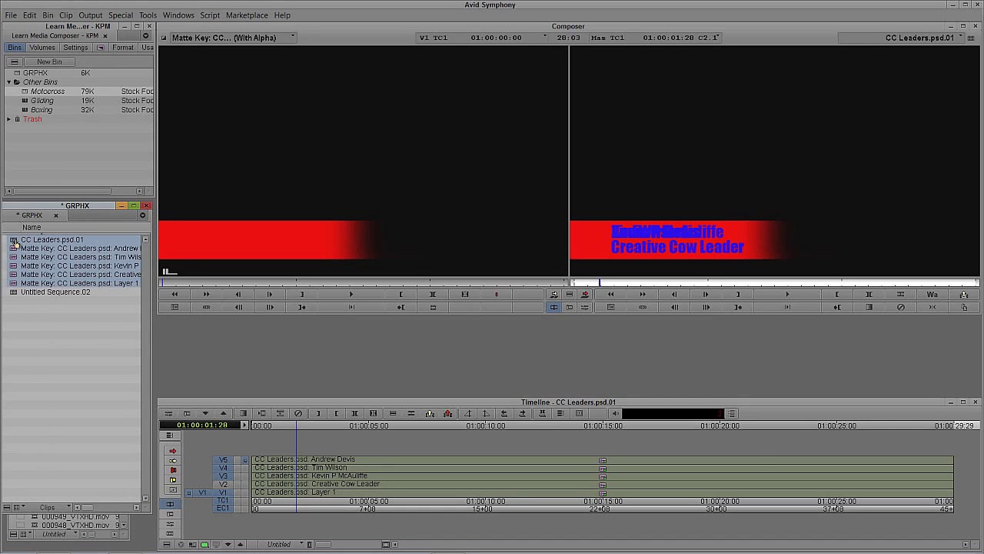
{"action": "key", "text": "Delete"}
{"action": "left_click", "coordinate": [454, 229]}
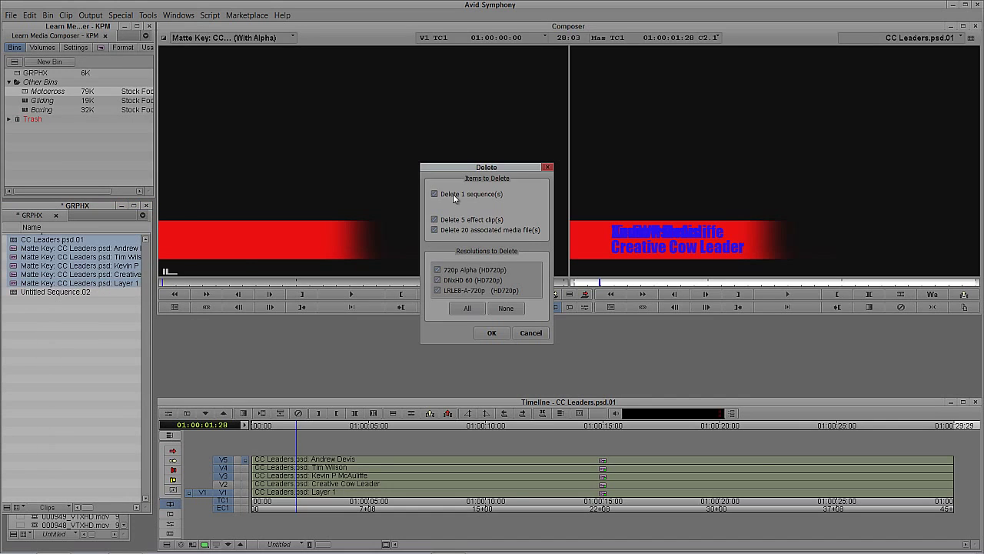
{"action": "left_click", "coordinate": [485, 333]}
{"action": "left_click", "coordinate": [466, 292]}
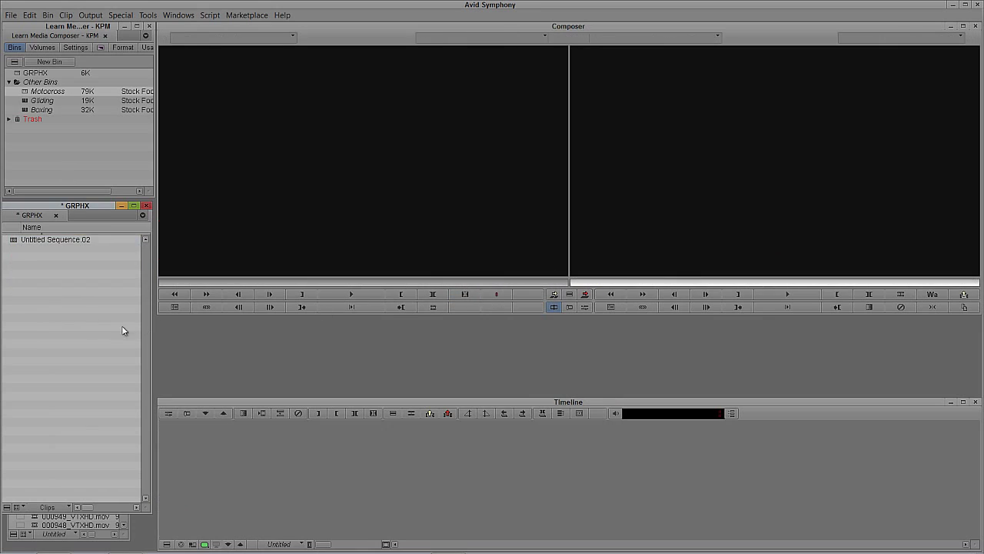
Start importing CC Leaders.psd from the Desktop into the GRPHX bin with a choice of individual layers, checking the image import settings first.
{"action": "right_click", "coordinate": [59, 290]}
{"action": "left_click", "coordinate": [106, 107]}
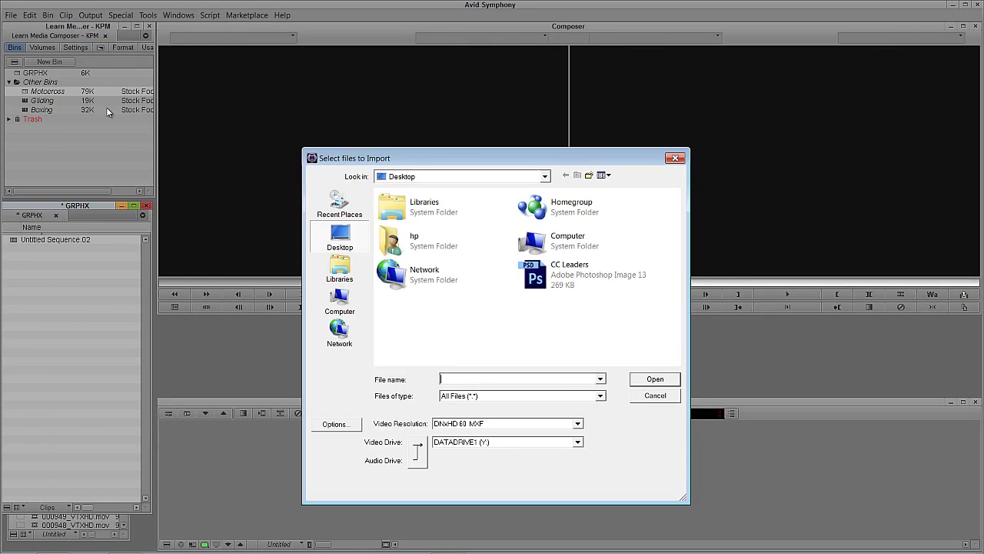
{"action": "left_click", "coordinate": [336, 424]}
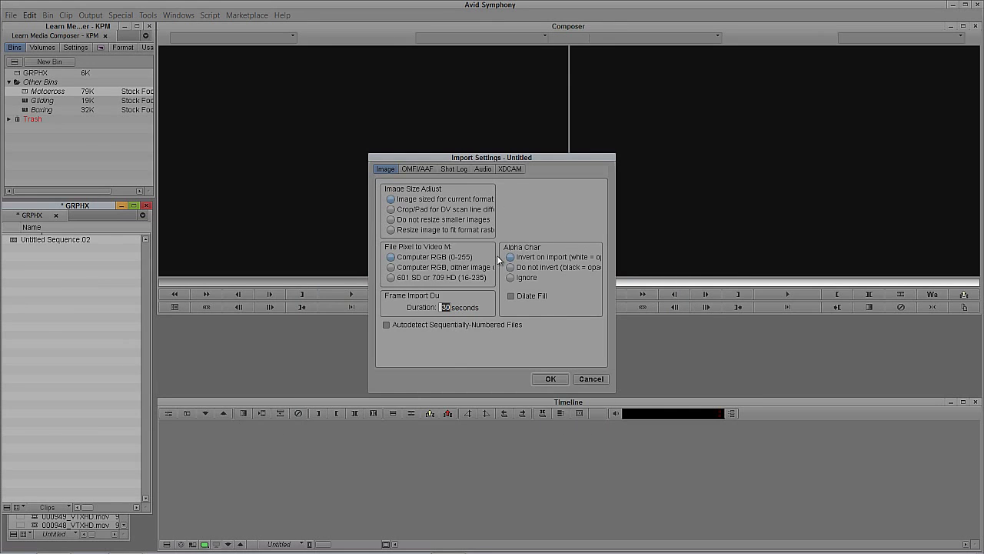
{"action": "left_click", "coordinate": [580, 382]}
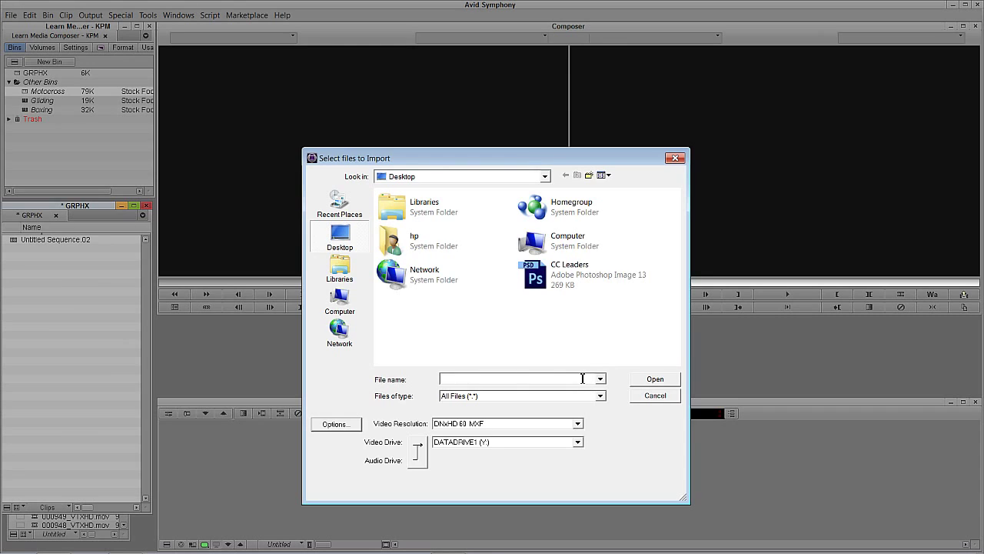
{"action": "left_click", "coordinate": [529, 286]}
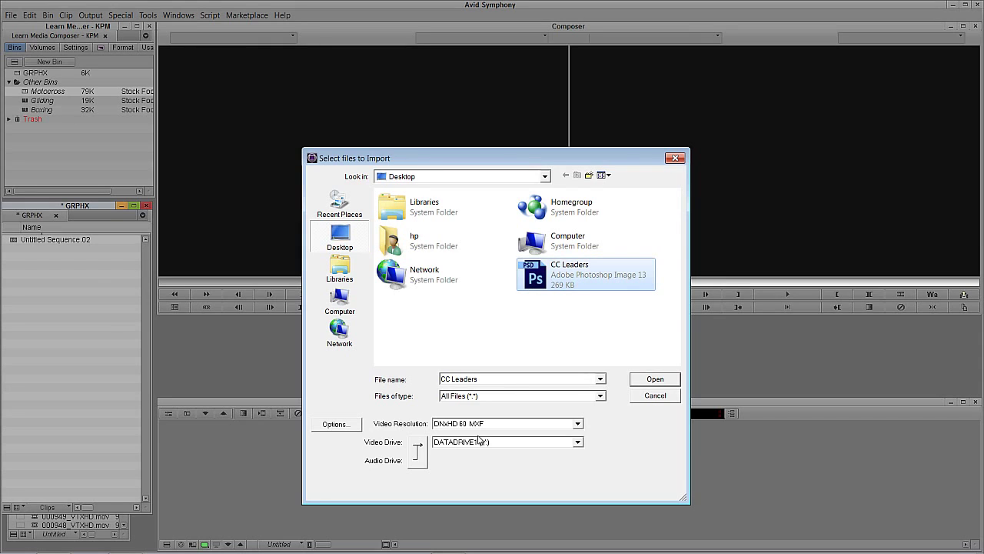
{"action": "left_click", "coordinate": [652, 383]}
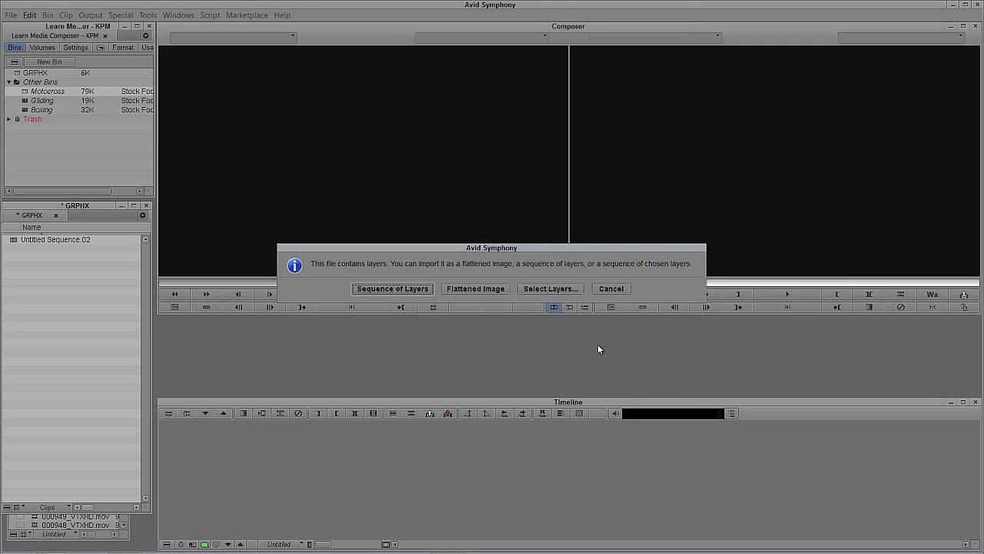
{"action": "left_click", "coordinate": [549, 288]}
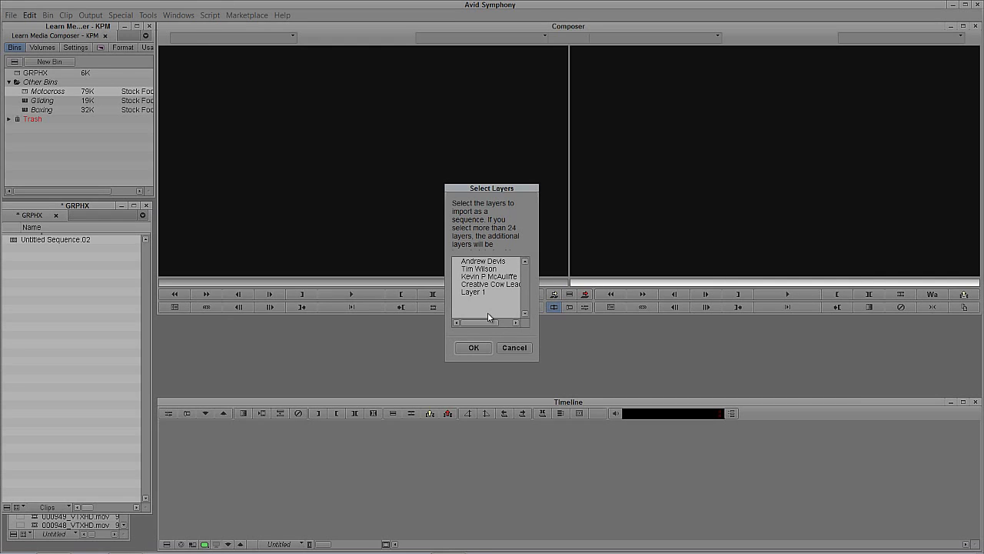
Import only the second name layer, the Creative Cow Leader layer and Layer 1 as a sequence.
{"action": "left_click", "coordinate": [474, 269]}
{"action": "left_click", "coordinate": [484, 284], "text": "ctrl"}
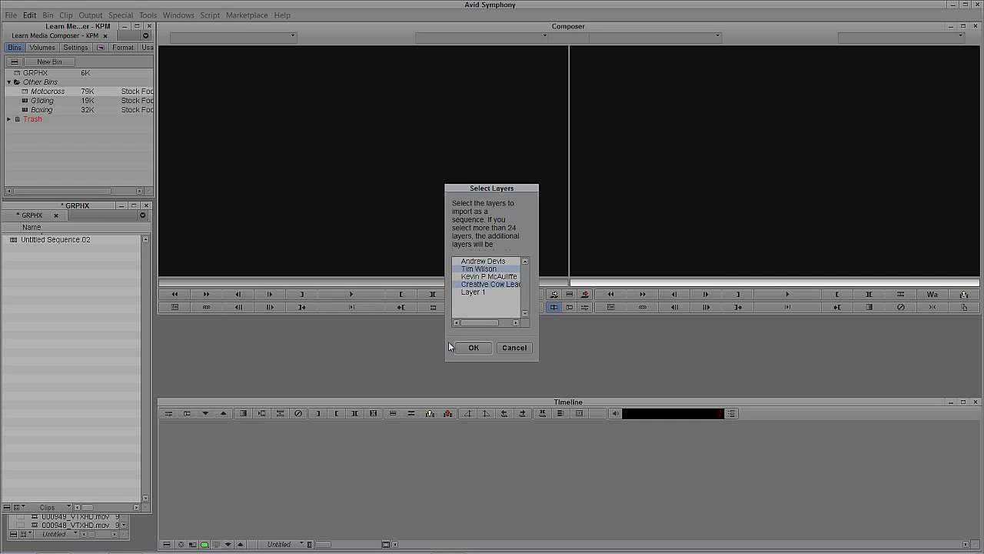
{"action": "left_click", "coordinate": [474, 293], "text": "ctrl"}
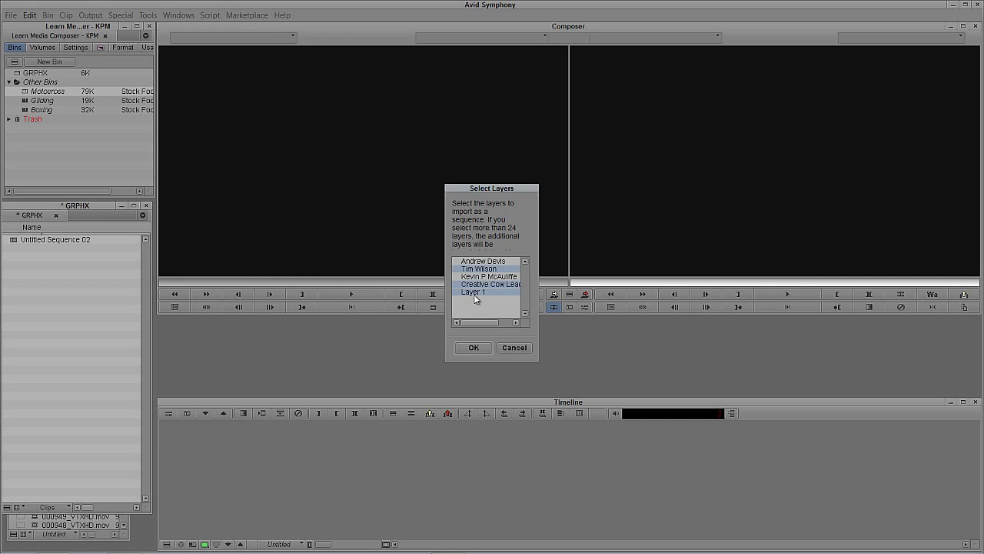
{"action": "left_click", "coordinate": [475, 347]}
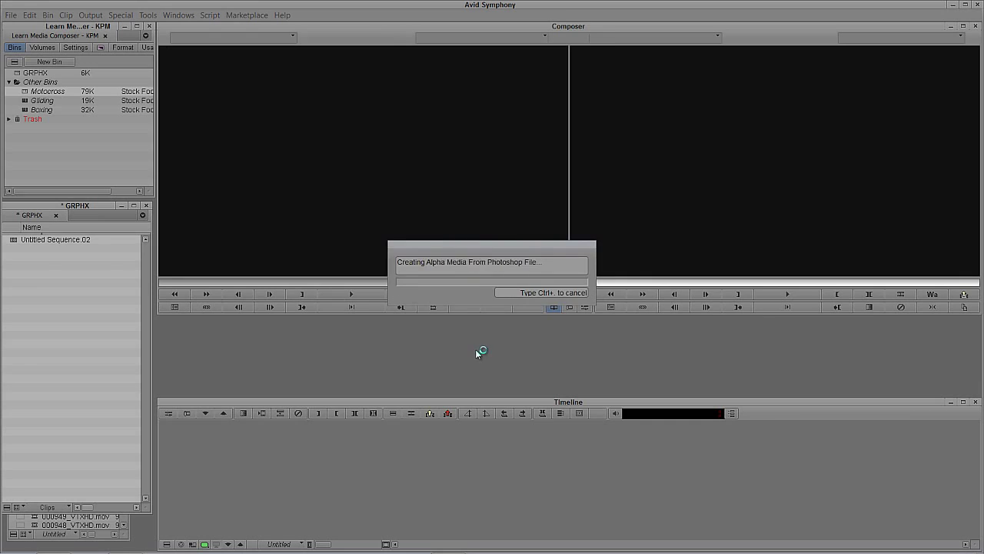
Load the CC Leaders.psd.02 sequence and preview its three stacked layers in the timeline.
{"action": "double_click", "coordinate": [15, 240]}
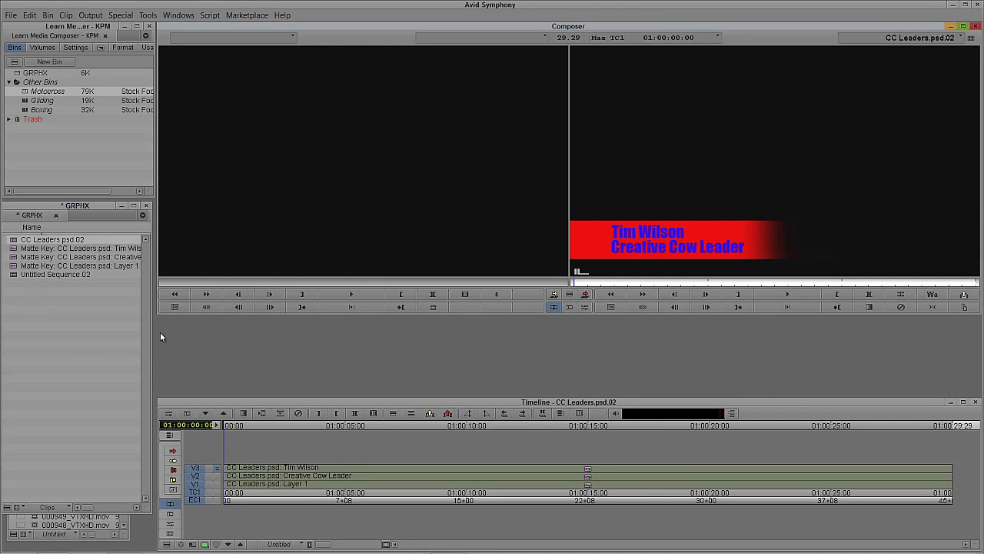
{"action": "left_click", "coordinate": [307, 481]}
{"action": "key", "text": "space"}
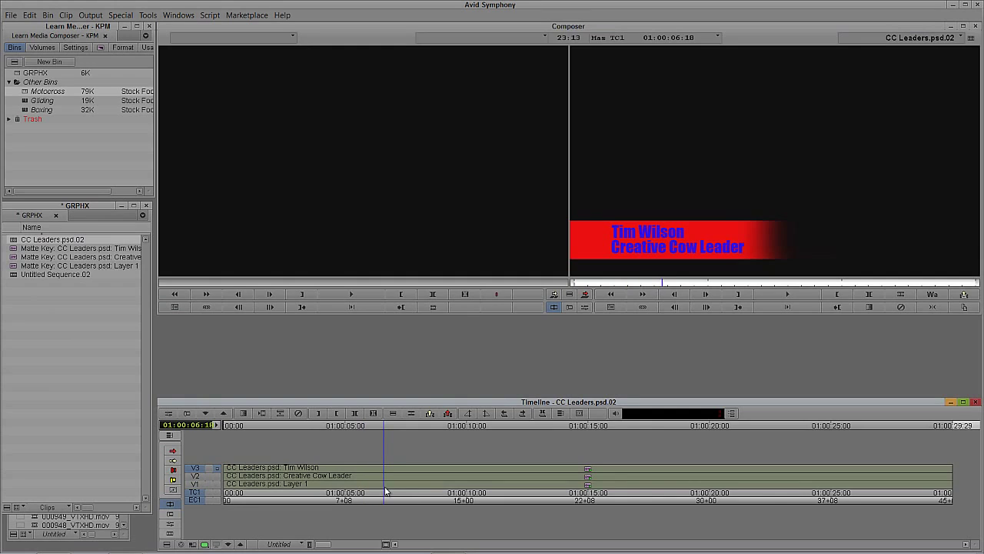
Stagger the layer starts by clearing the opening of V2 up to about 4 seconds and of V3 up to about 7:15.
{"action": "left_click", "coordinate": [265, 492]}
{"action": "left_click_drag", "start_coordinate": [264, 492], "coordinate": [428, 478]}
{"action": "key", "text": "i"}
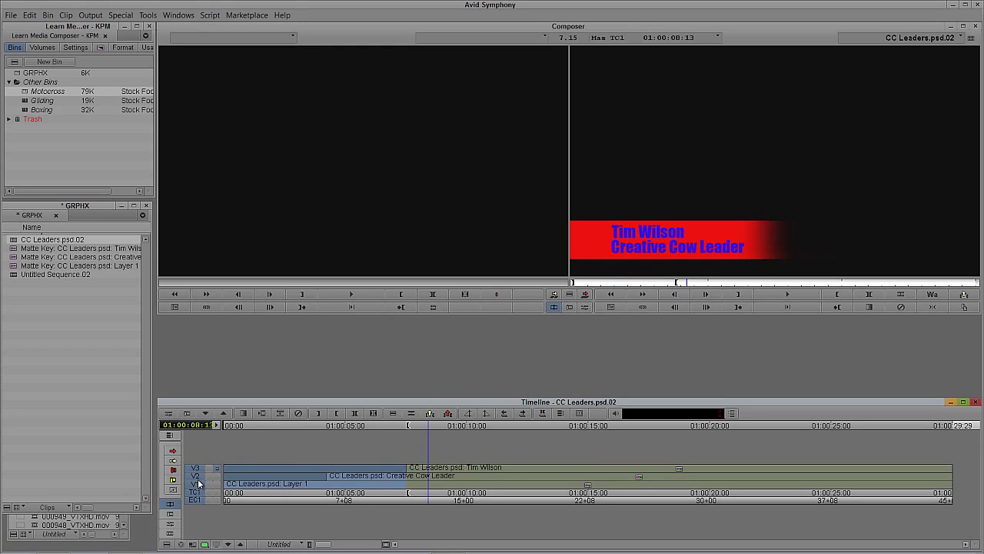
Apply a fade effect to the sequence layers with a 12-frame fade up and a 0-frame fade down.
{"action": "left_click", "coordinate": [450, 306]}
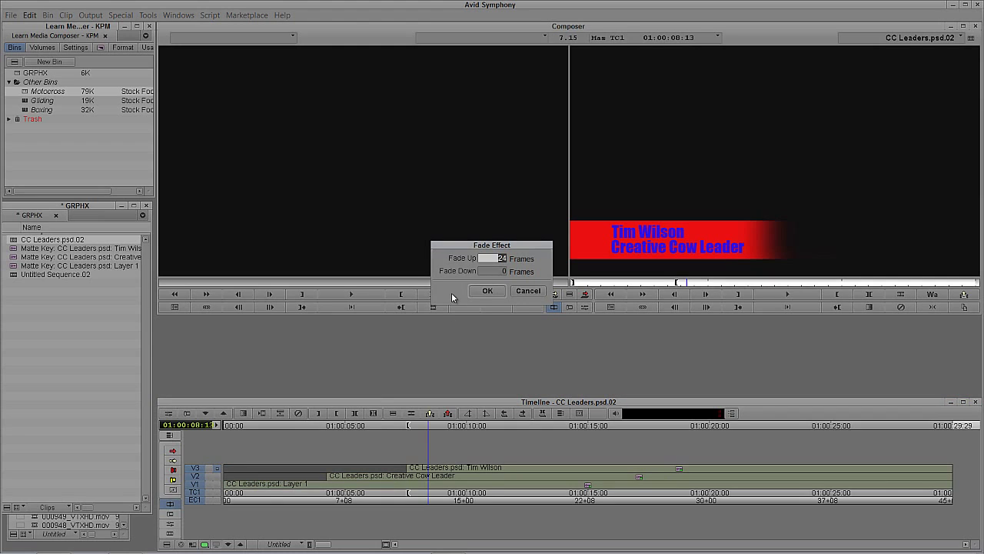
{"action": "type", "text": "12"}
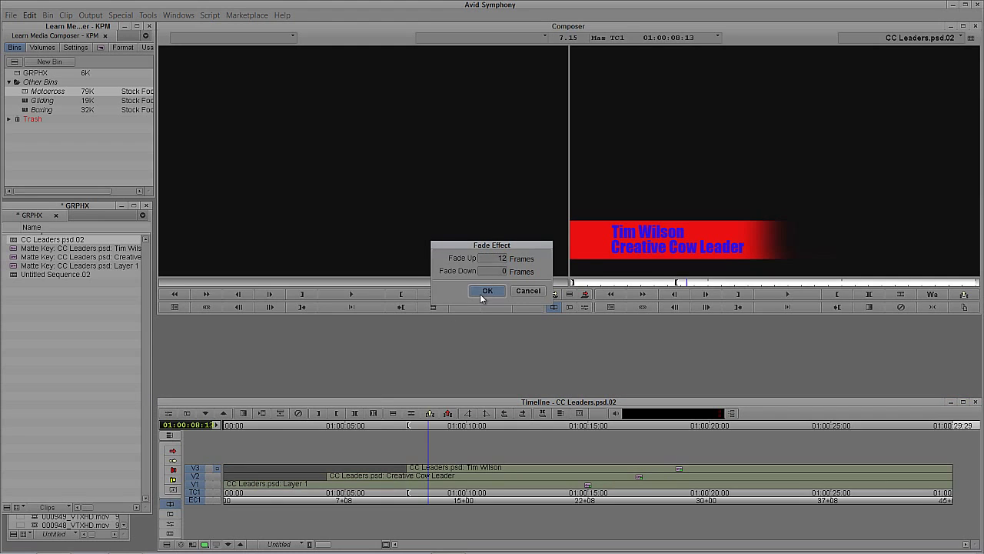
{"action": "left_click", "coordinate": [487, 291]}
Play the CC Leaders.psd.02 sequence from its start to review the staggered layer fades.
{"action": "key", "text": "Home"}
{"action": "key", "text": "space"}
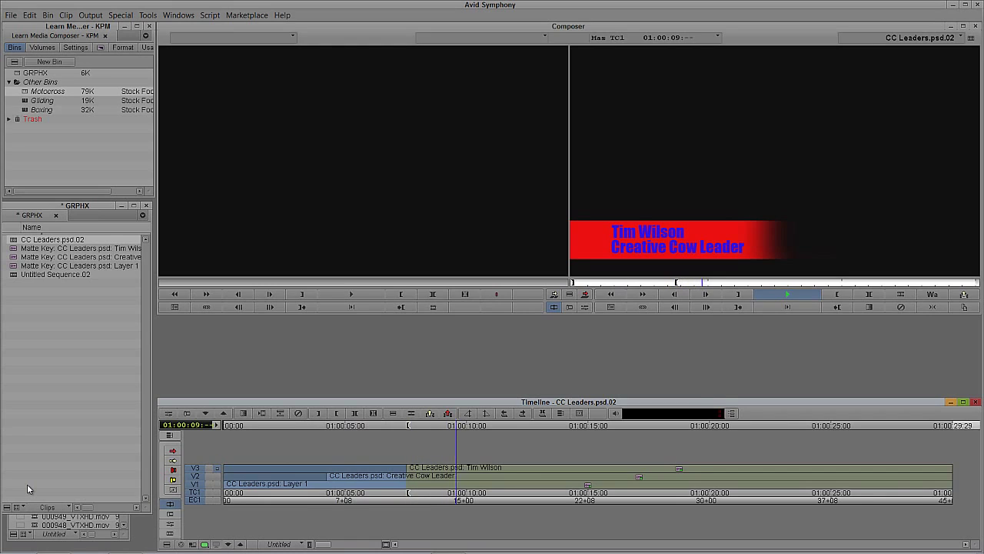
{"action": "key", "text": "space"}
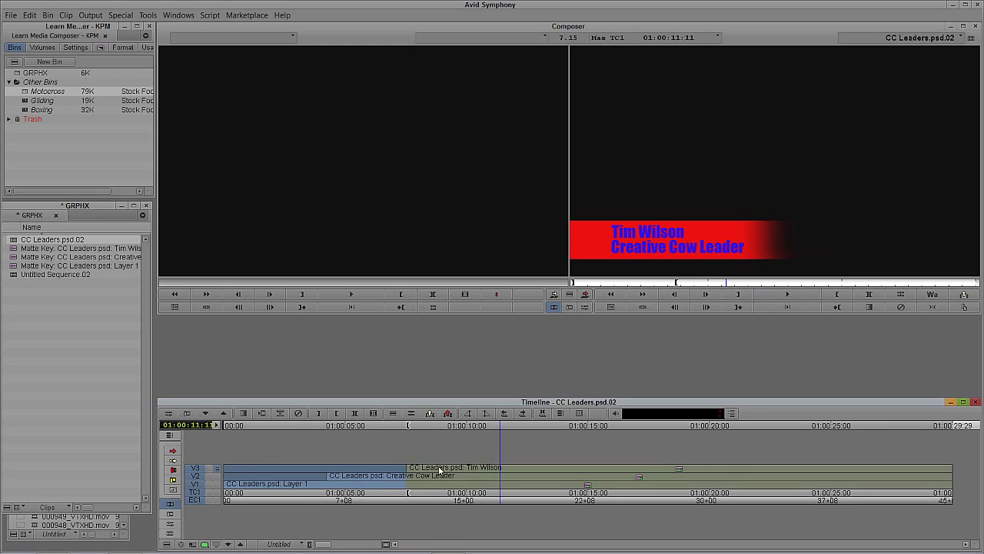